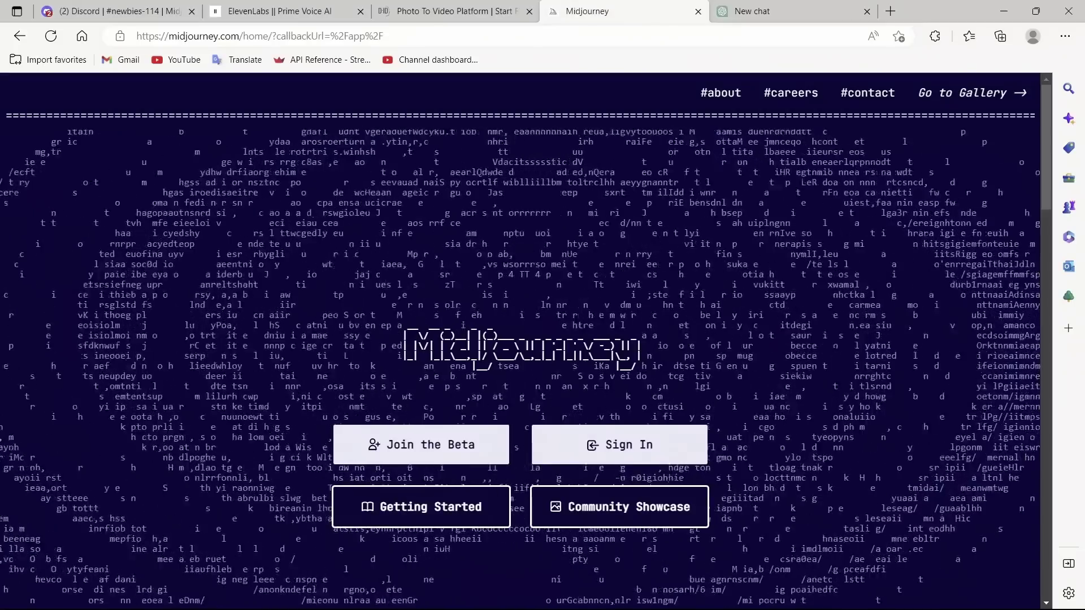
Join the Midjourney beta through its Discord invite to reach the newbies-114 channel.
{"action": "left_click_drag", "start_coordinate": [418, 345], "coordinate": [628, 324]}
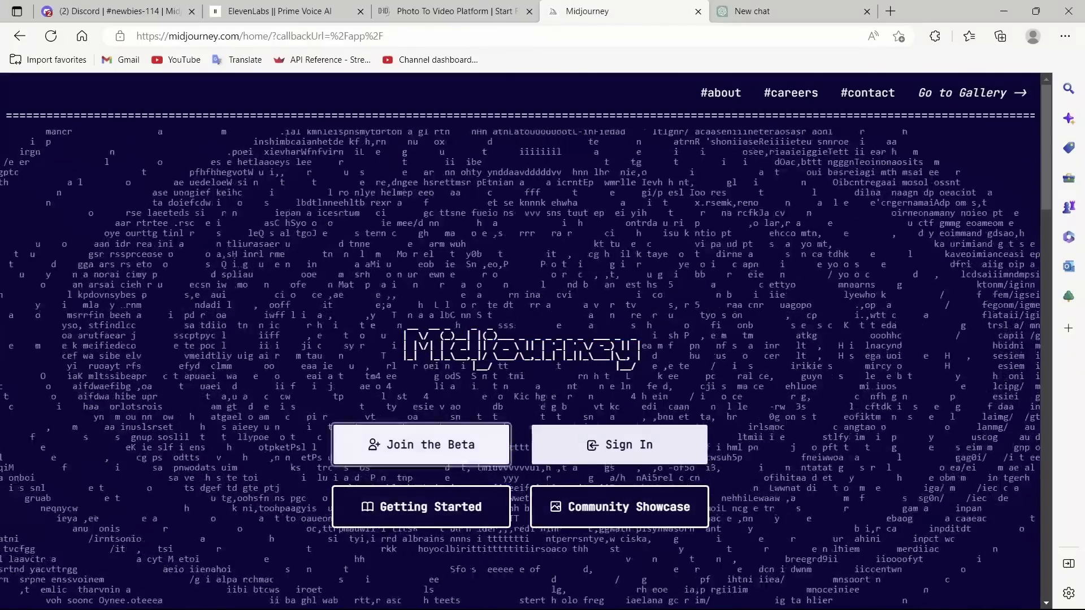
{"action": "left_click", "coordinate": [421, 445]}
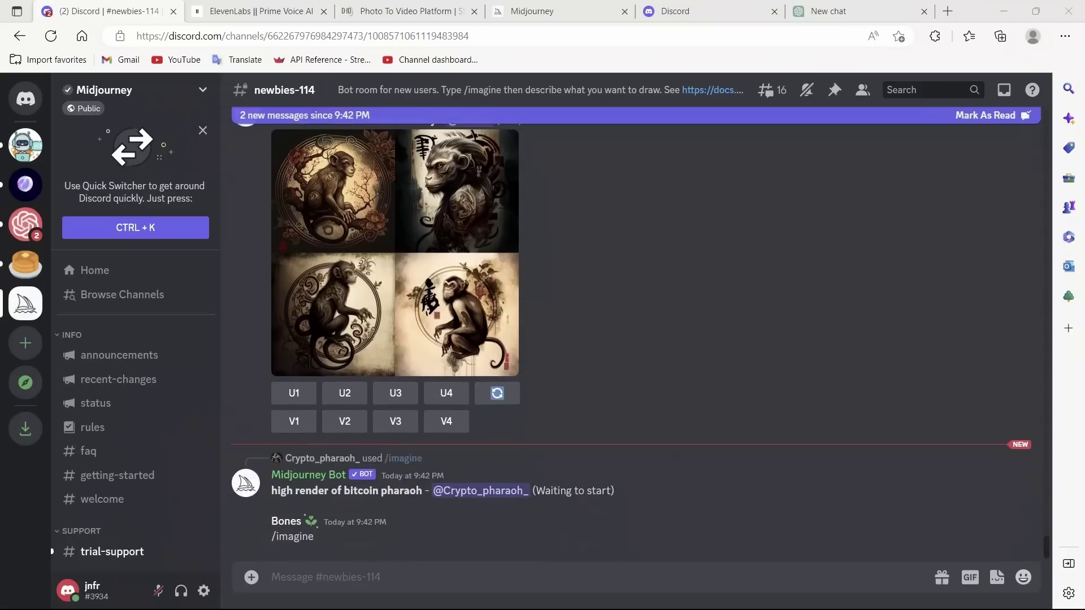
Start an /imagine command and paste the woman-in-T-shirt portrait prompt ending --ar 2:3.
{"action": "scroll", "coordinate": [136, 402], "scroll_direction": "down", "scroll_amount": 5}
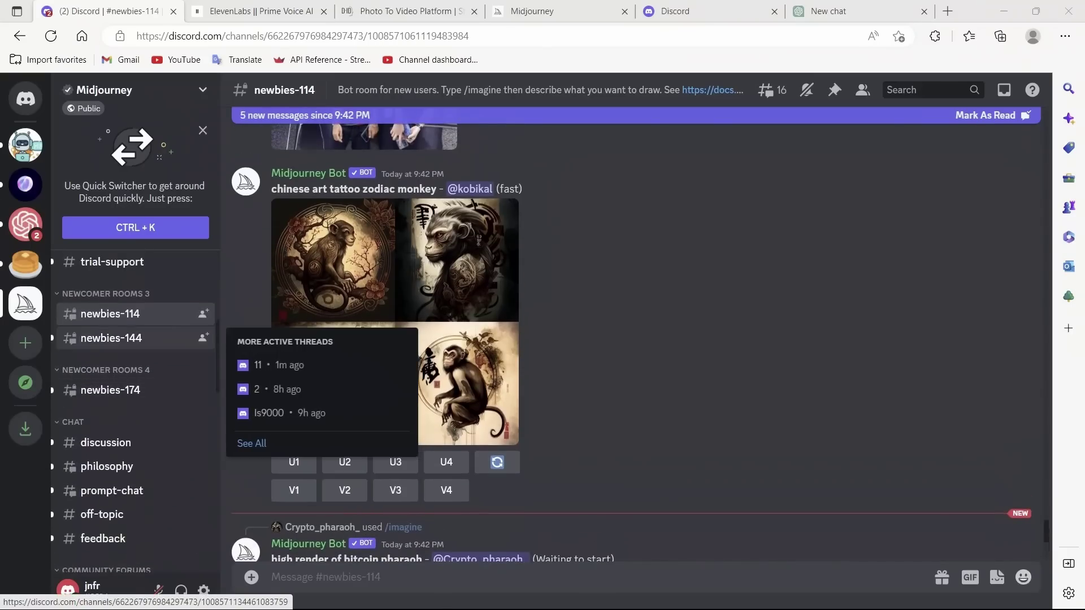
{"action": "mouse_move", "coordinate": [135, 313]}
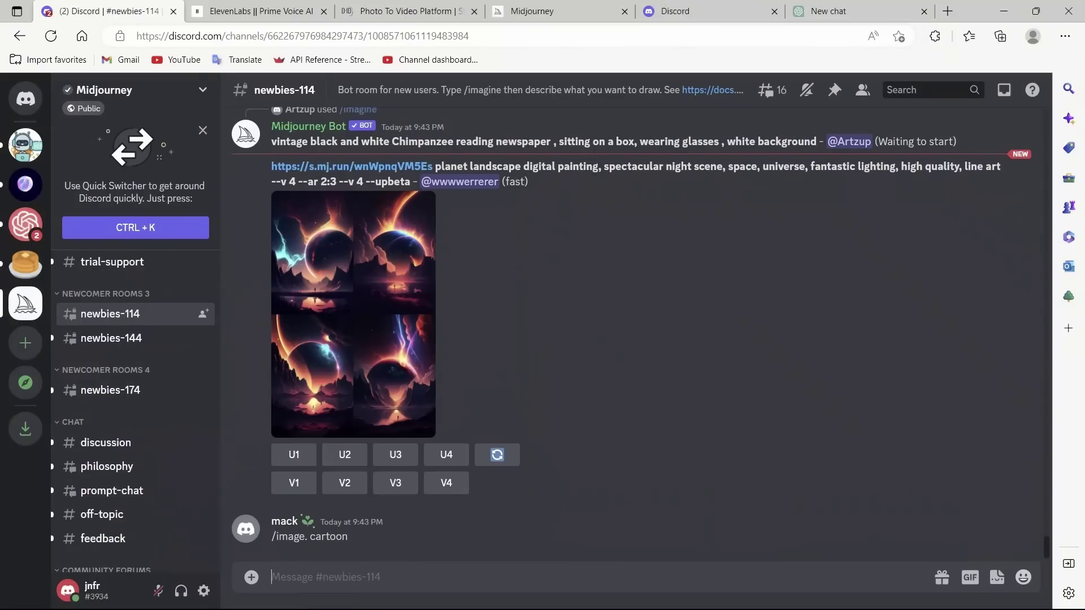
{"action": "type", "text": "/"}
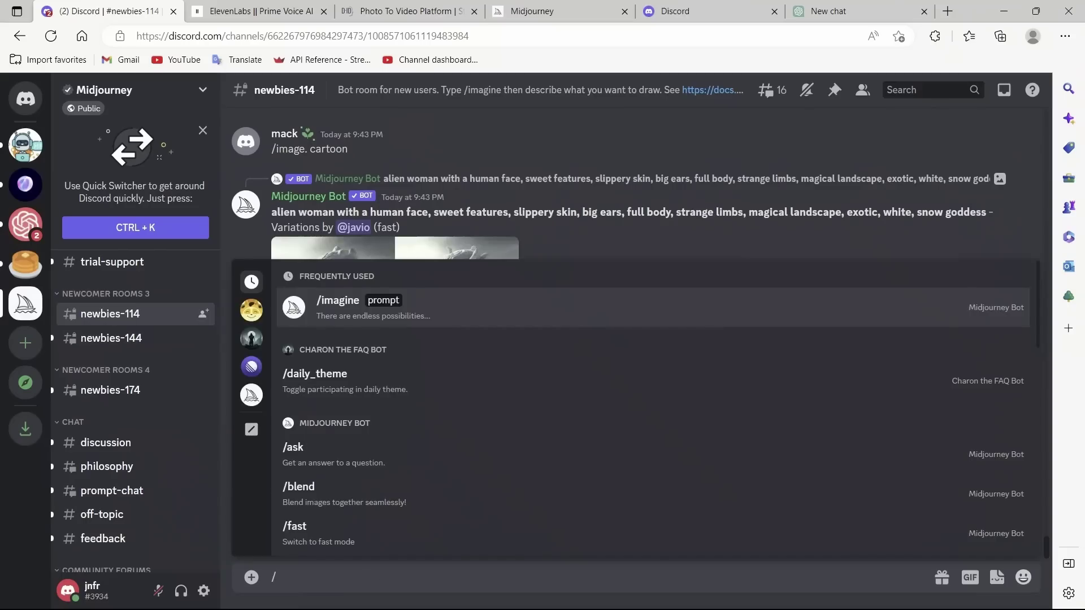
{"action": "type", "text": "im"}
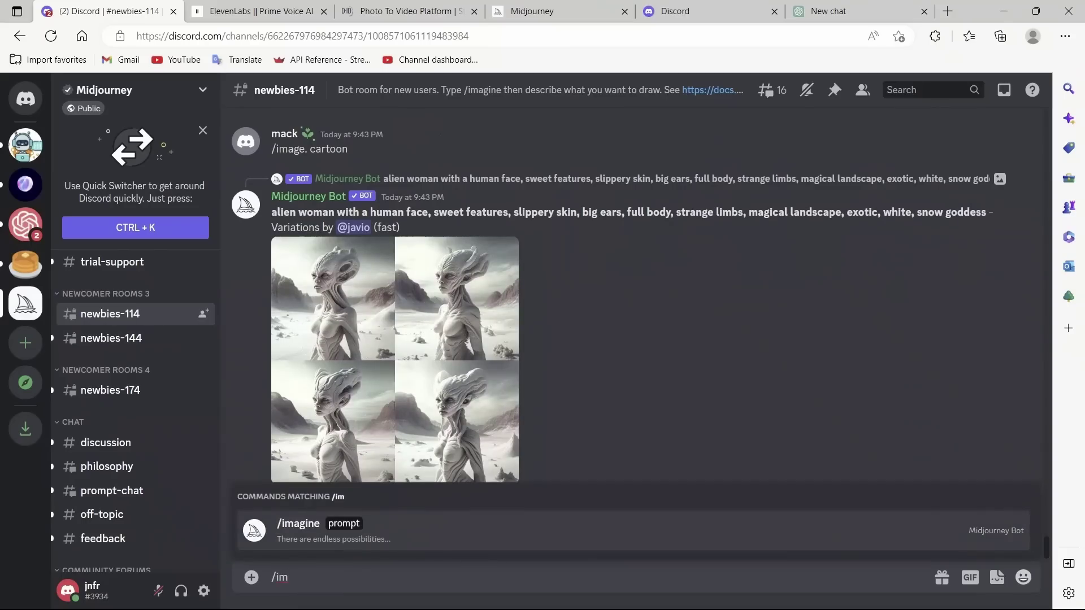
{"action": "key", "text": "Tab"}
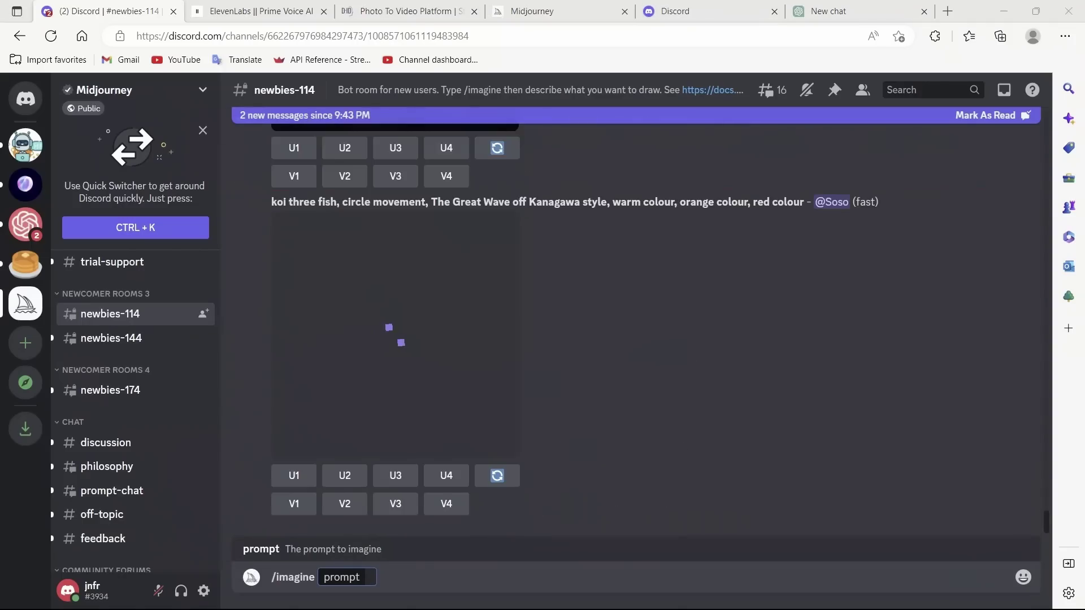
{"action": "key", "text": "alt+Tab"}
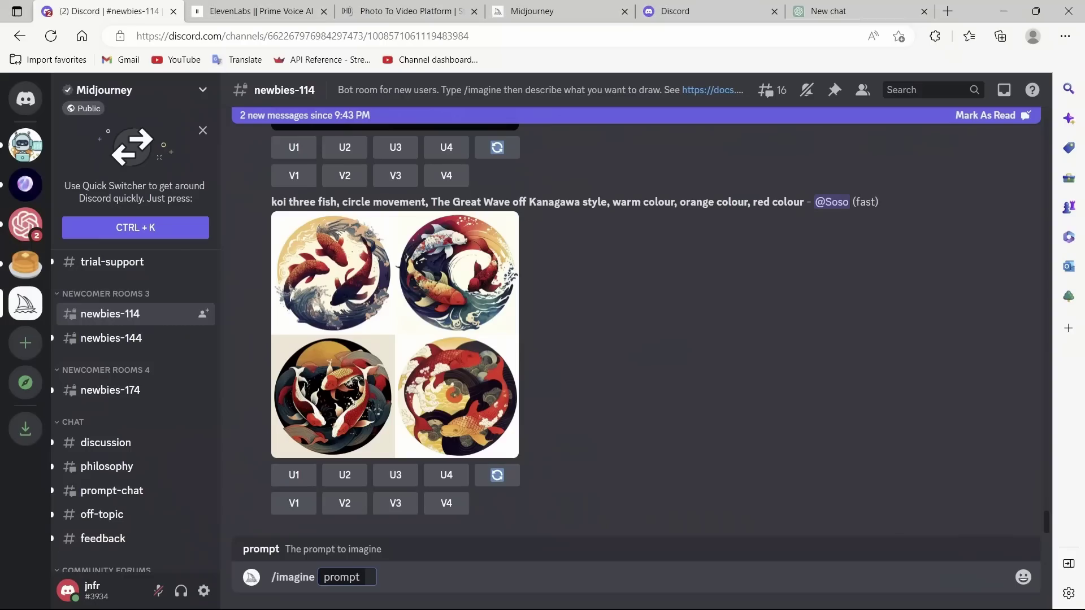
{"action": "type", "text": "A medium shot of a white woman wearing a T-shirt, captured with a Nikon D850 and a Nikon AF-S NIKKOR 70-200mm f/2.8E FL ED VR lens, lit with high-key lighting to create a soft and ethereal feel, with a shallow depth of field --ar 2:3"}
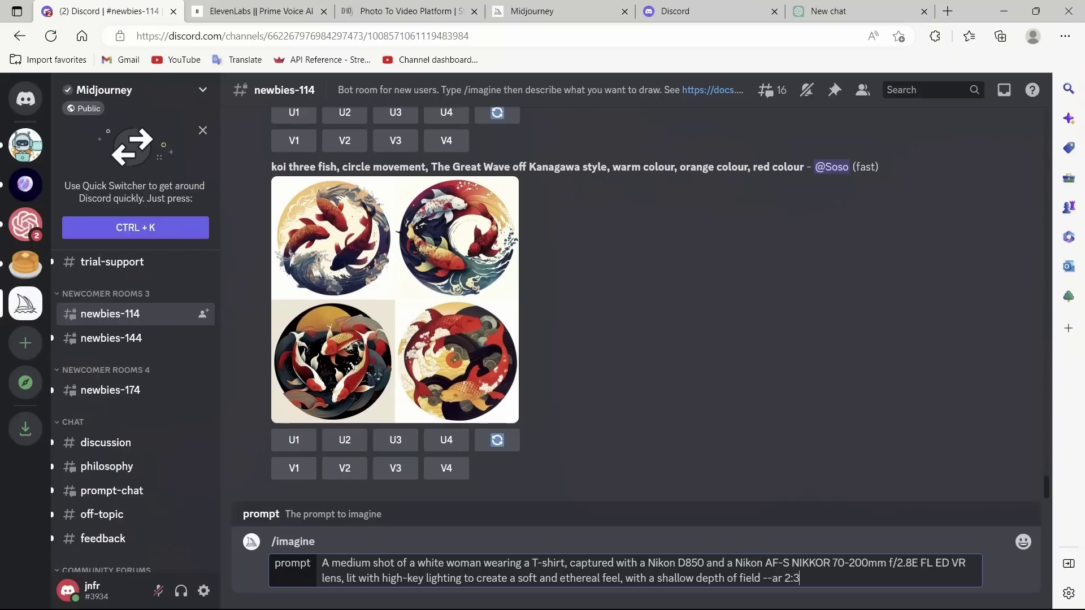
Highlight the prompt's subject, camera, lighting and aspect-ratio parts, then send it to the bot.
{"action": "left_click_drag", "start_coordinate": [417, 563], "coordinate": [537, 563]}
{"action": "left_click", "coordinate": [663, 563]}
{"action": "left_click_drag", "start_coordinate": [677, 562], "coordinate": [836, 563]}
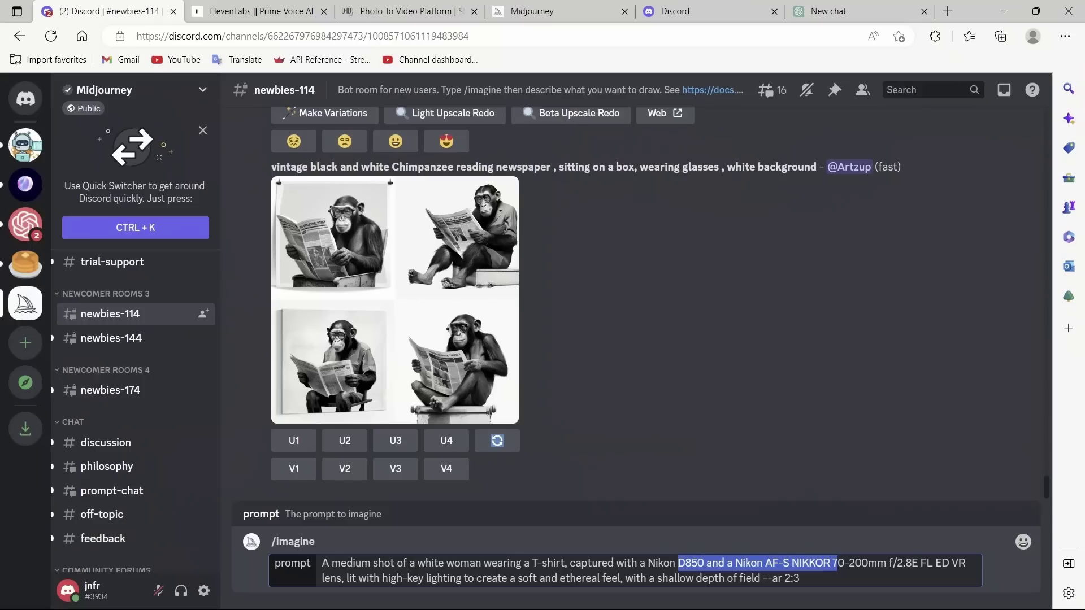
{"action": "left_click_drag", "start_coordinate": [402, 578], "coordinate": [591, 578]}
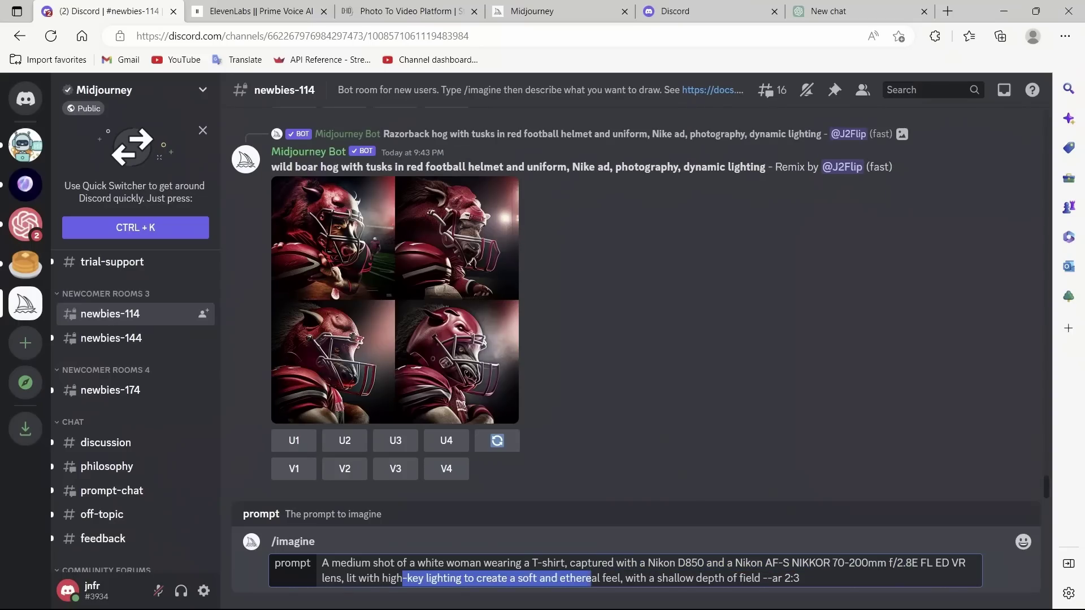
{"action": "left_click_drag", "start_coordinate": [800, 578], "coordinate": [784, 578]}
{"action": "left_click", "coordinate": [800, 578]}
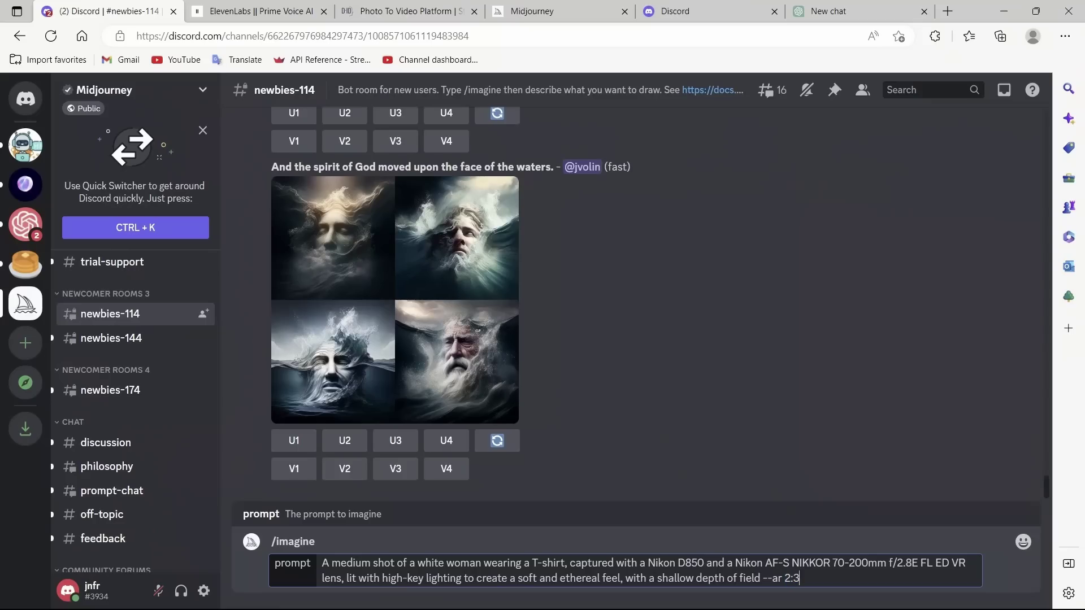
{"action": "key", "text": "Return"}
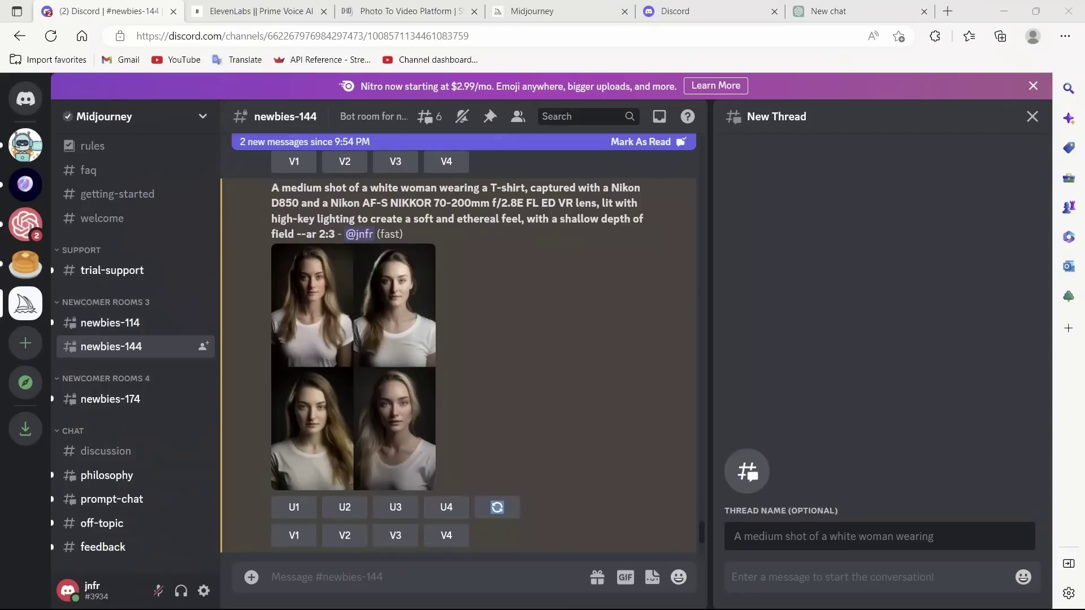
Enlarge the four-portrait grid in newbies-144 to inspect the generated women.
{"action": "scroll", "coordinate": [463, 356], "scroll_direction": "up", "scroll_amount": 1}
{"action": "scroll", "coordinate": [464, 356], "scroll_direction": "down", "scroll_amount": 1}
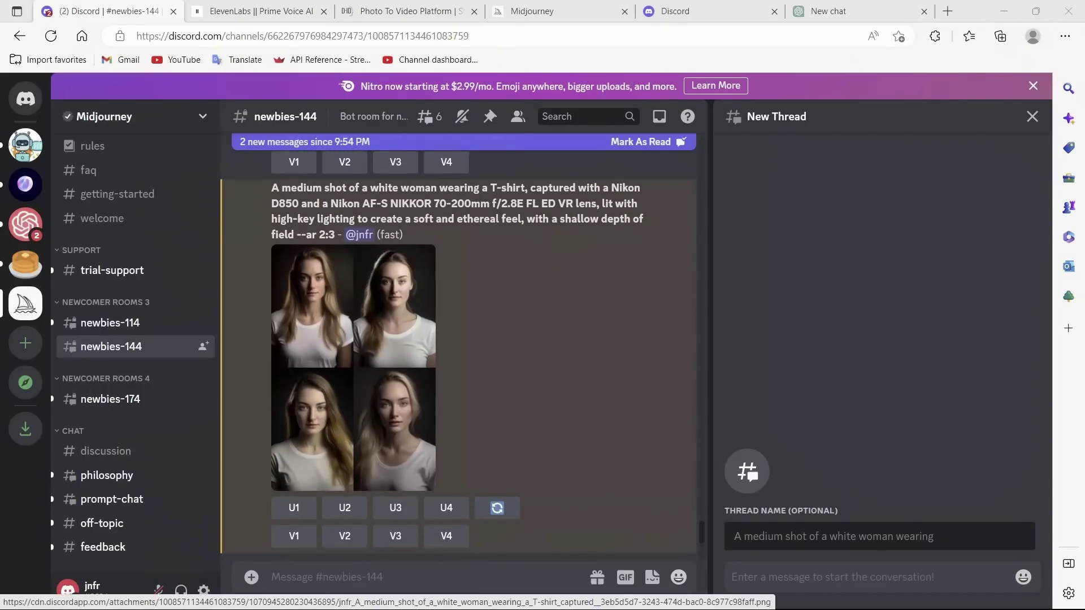
{"action": "left_click", "coordinate": [353, 368]}
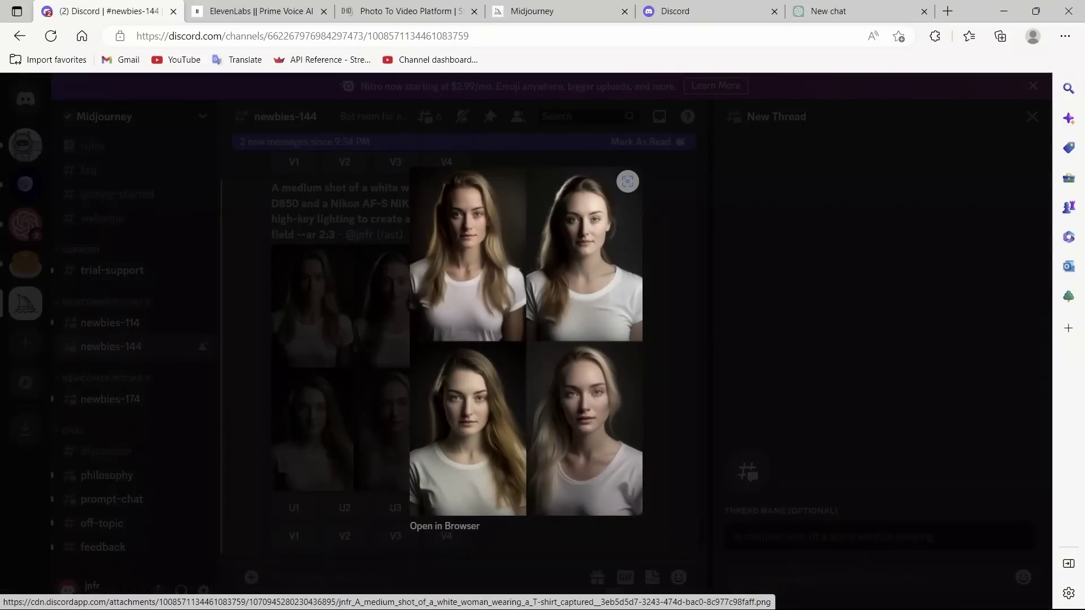
{"action": "key", "text": "Escape"}
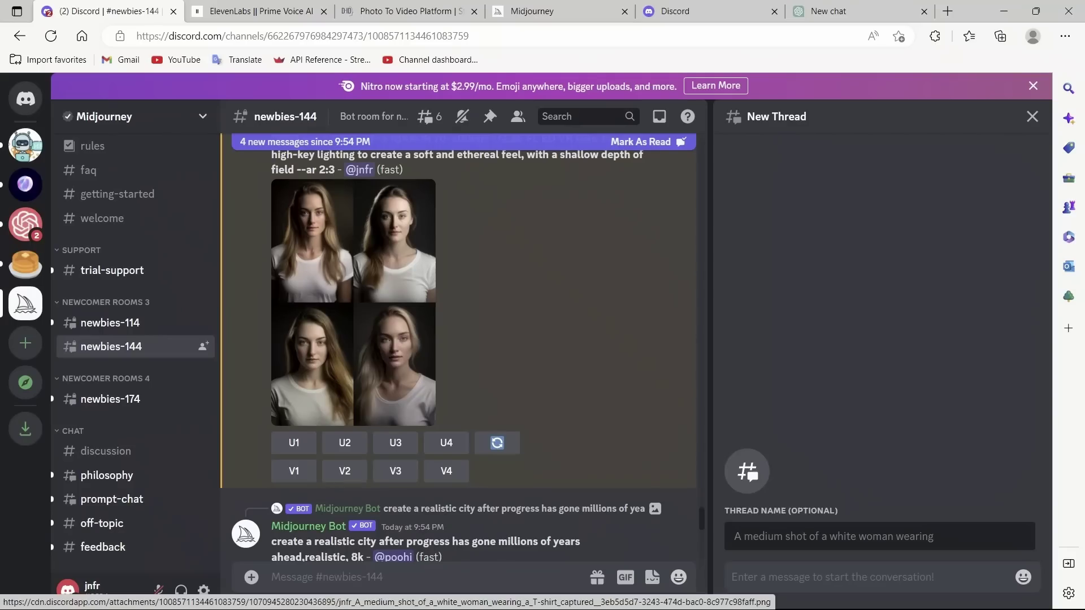
{"action": "left_click", "coordinate": [416, 356]}
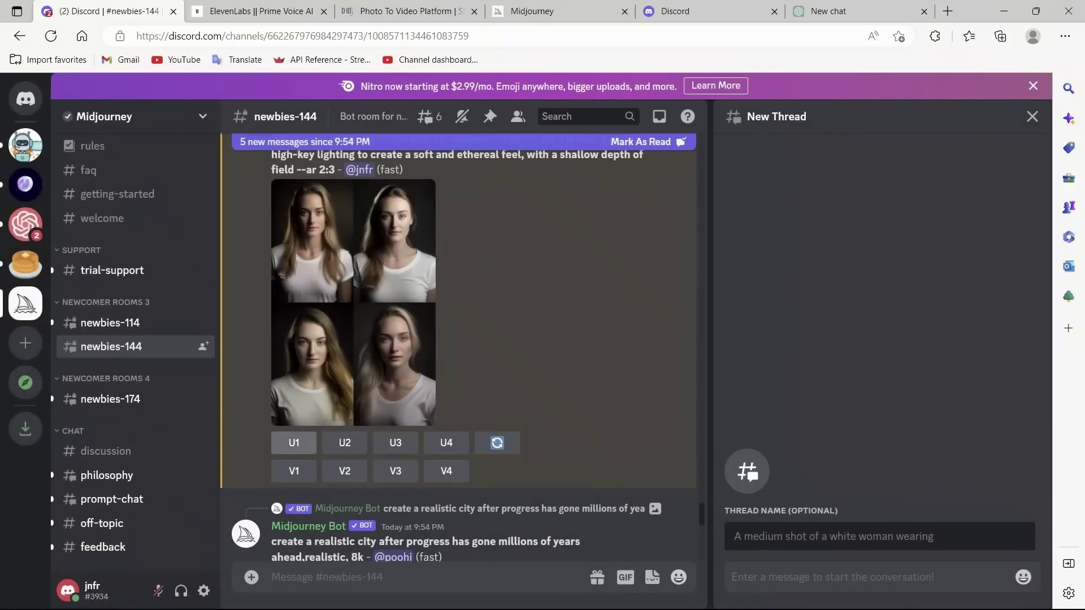
Upscale the first portrait with U1, view it full size and save the image.
{"action": "left_click", "coordinate": [294, 442]}
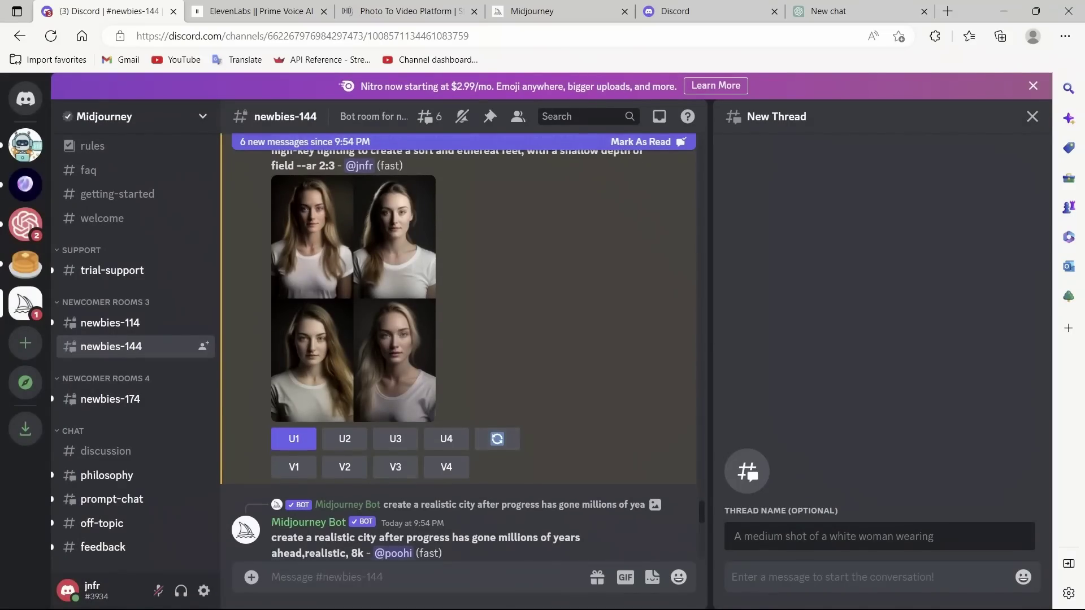
{"action": "scroll", "coordinate": [457, 356], "scroll_direction": "up", "scroll_amount": 2}
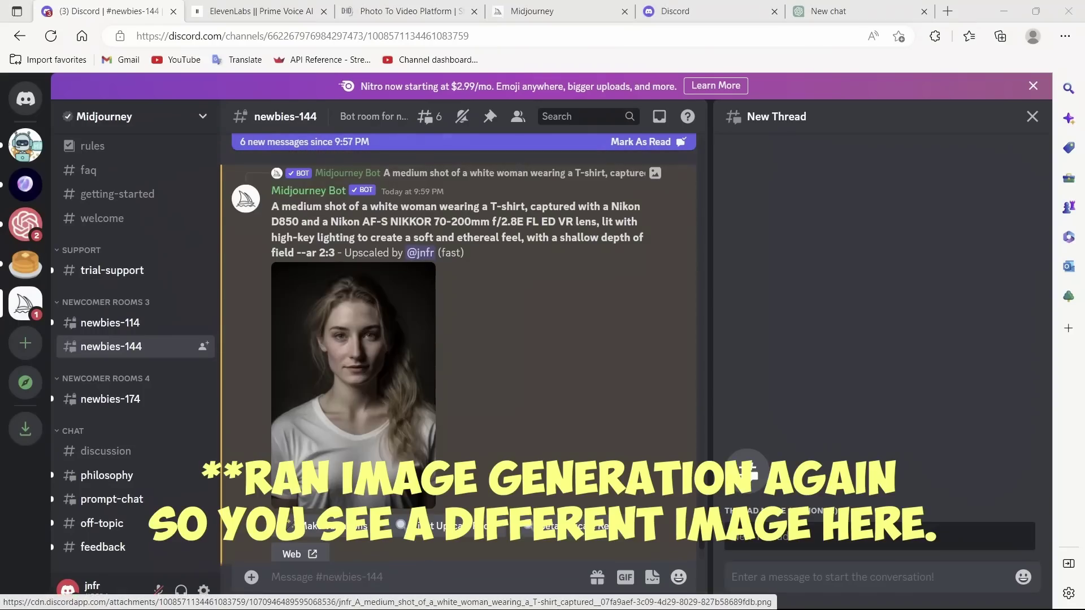
{"action": "left_click", "coordinate": [415, 381]}
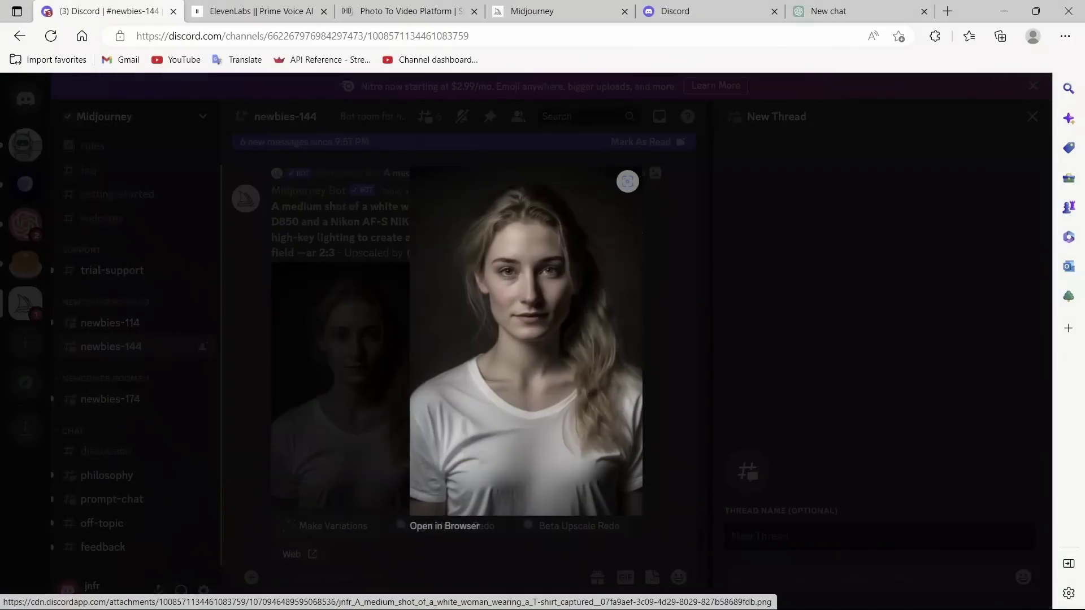
{"action": "right_click", "coordinate": [520, 356]}
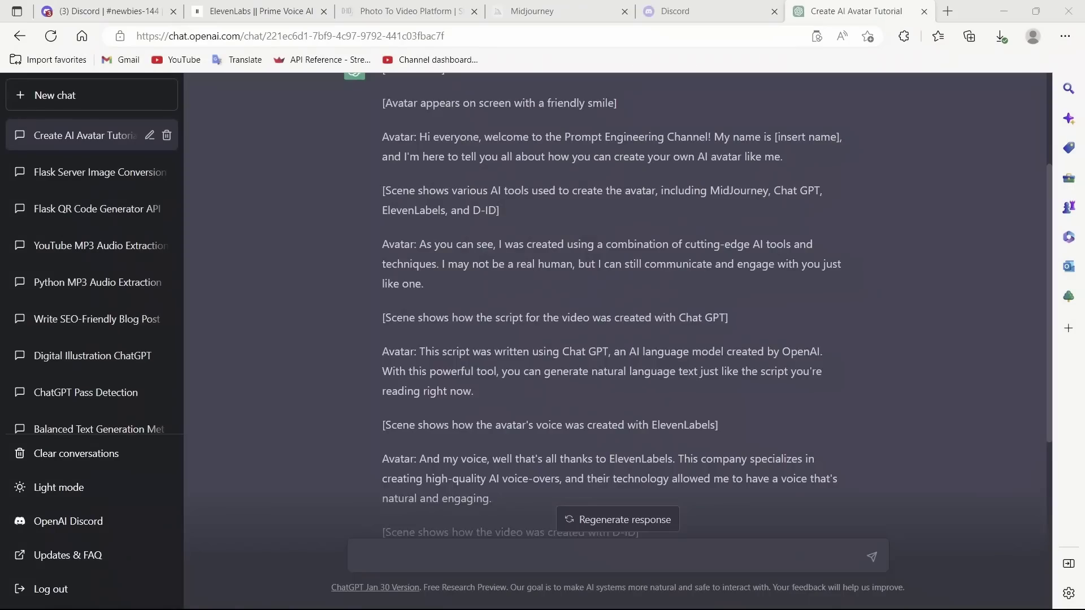
Select and copy the avatar script lines from ChatGPT's reply.
{"action": "scroll", "coordinate": [616, 305], "scroll_direction": "up", "scroll_amount": 3}
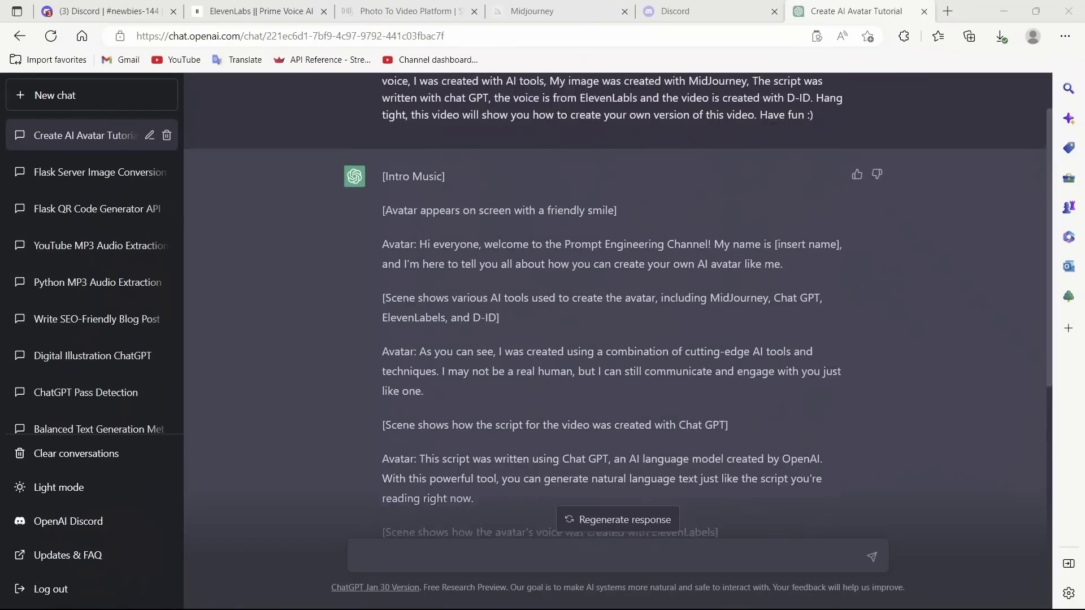
{"action": "left_click_drag", "start_coordinate": [382, 99], "coordinate": [485, 183]}
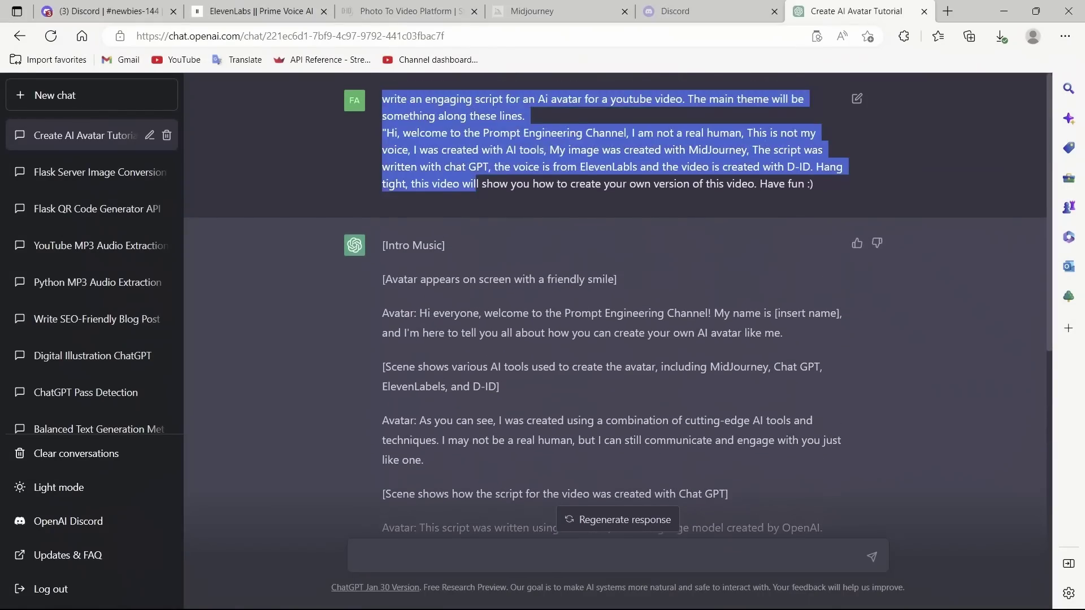
{"action": "scroll", "coordinate": [485, 183], "scroll_direction": "down", "scroll_amount": 3}
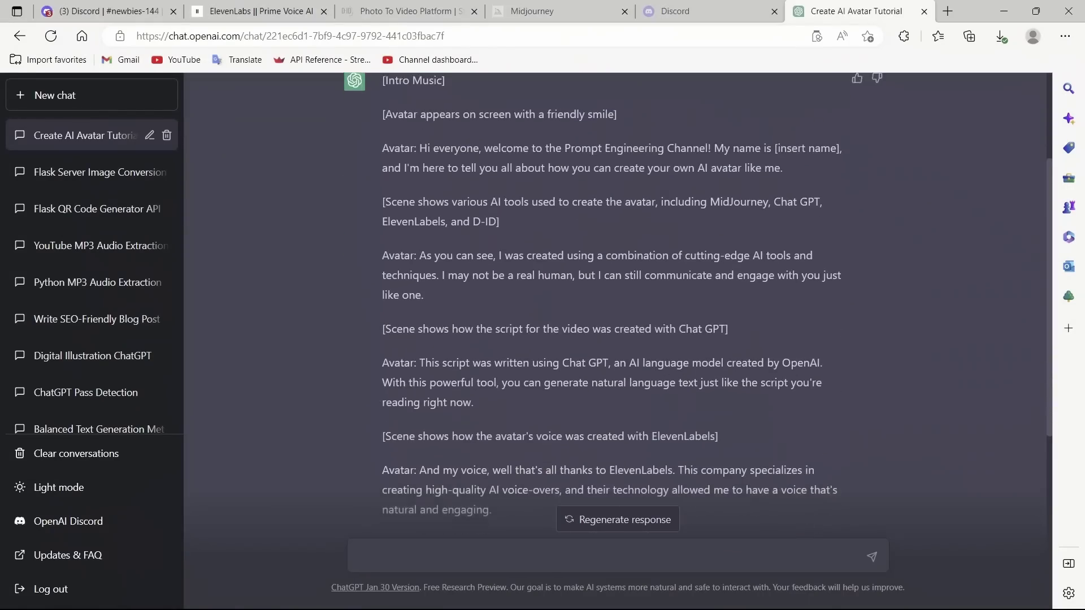
{"action": "scroll", "coordinate": [616, 305], "scroll_direction": "down", "scroll_amount": 4}
{"action": "scroll", "coordinate": [616, 305], "scroll_direction": "down", "scroll_amount": 2}
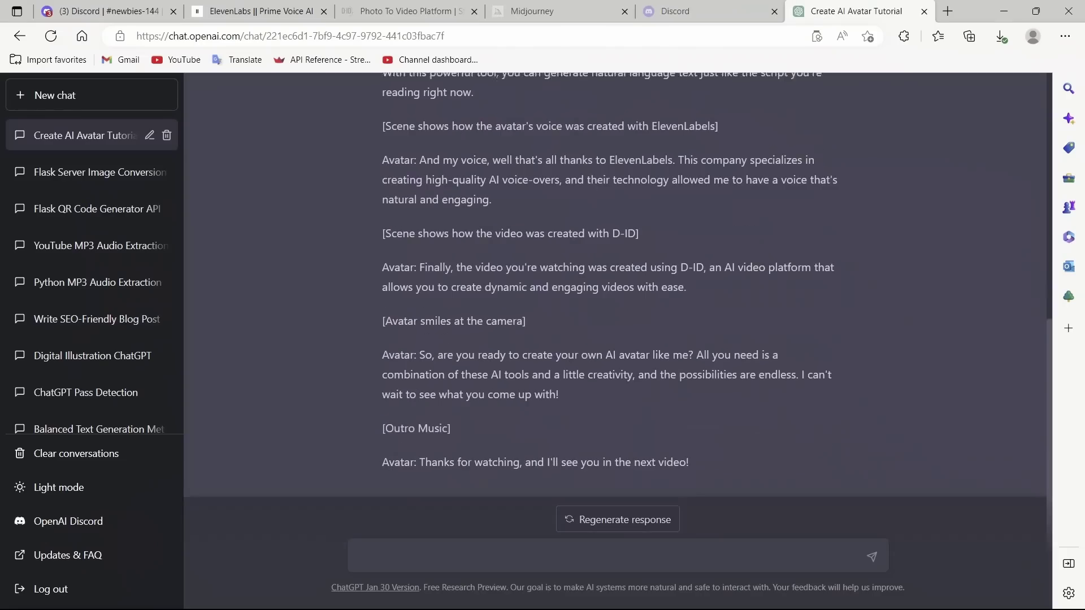
{"action": "left_click_drag", "start_coordinate": [689, 454], "coordinate": [382, 118]}
{"action": "scroll", "coordinate": [616, 305], "scroll_direction": "up", "scroll_amount": 7}
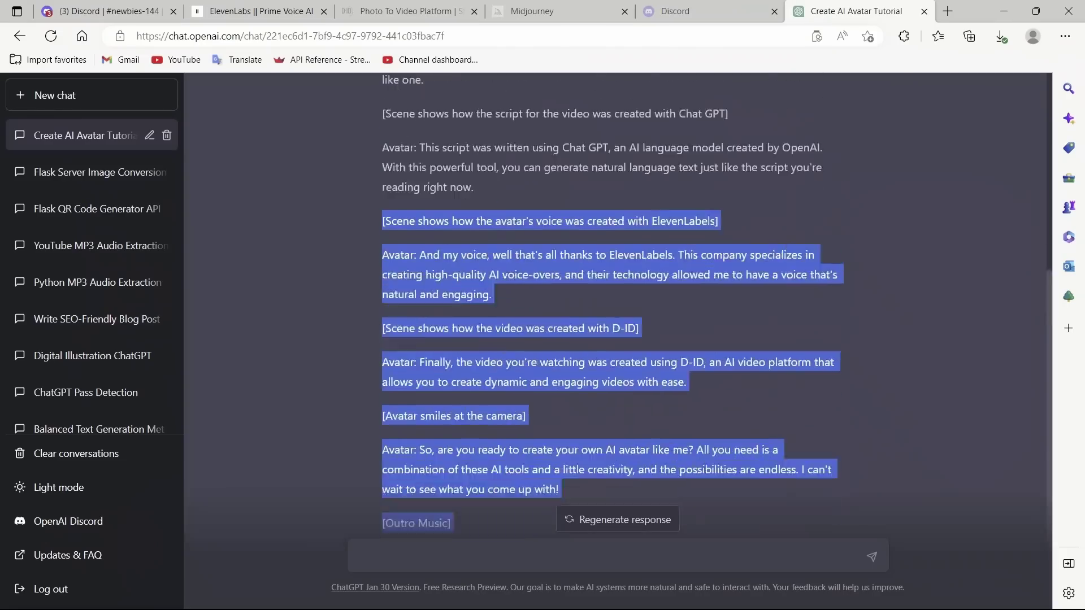
{"action": "left_click_drag", "start_coordinate": [383, 165], "coordinate": [608, 487]}
{"action": "left_click", "coordinate": [420, 240]}
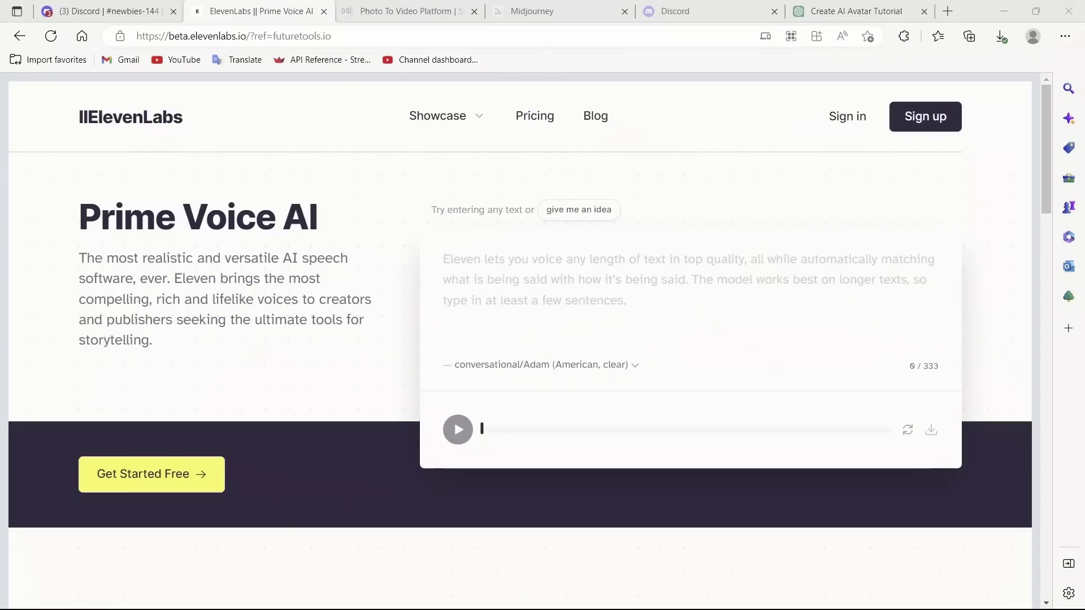
Put the copied avatar script into ElevenLabs' speech-synthesis text box.
{"action": "scroll", "coordinate": [520, 300], "scroll_direction": "down", "scroll_amount": 2}
{"action": "scroll", "coordinate": [520, 299], "scroll_direction": "up", "scroll_amount": 2}
{"action": "left_click", "coordinate": [444, 260]}
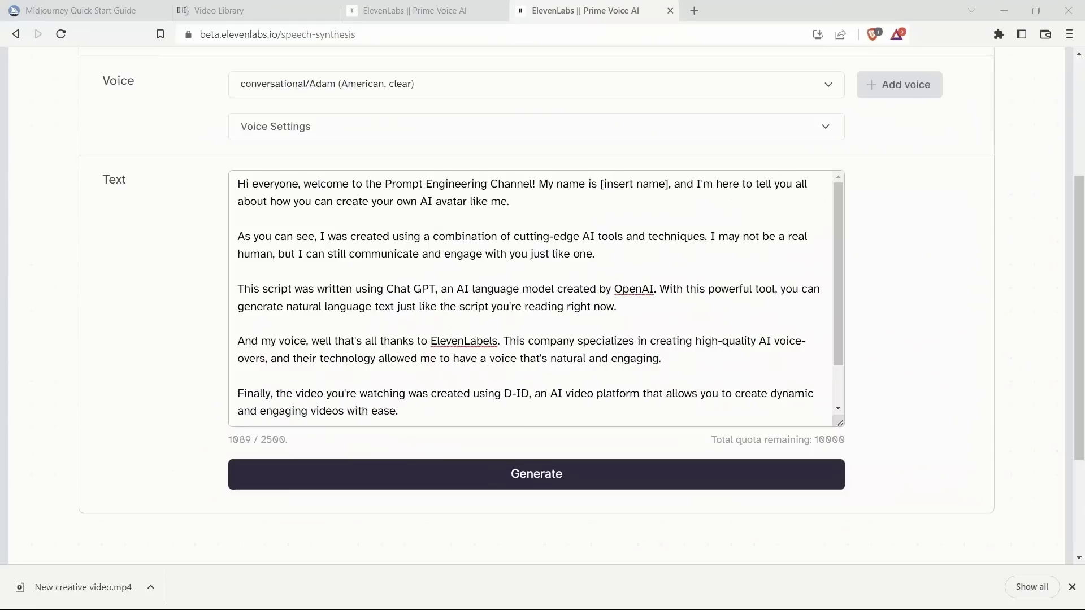
{"action": "scroll", "coordinate": [537, 283], "scroll_direction": "up", "scroll_amount": 4}
Choose the conversational Rachel voice from the Voice list.
{"action": "scroll", "coordinate": [536, 283], "scroll_direction": "down", "scroll_amount": 4}
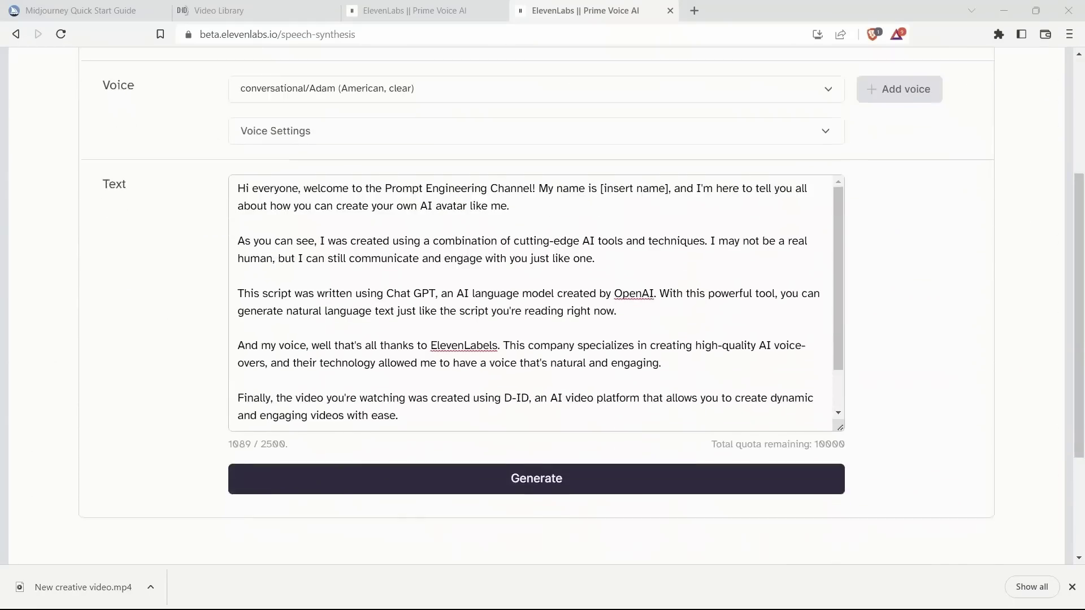
{"action": "scroll", "coordinate": [537, 305], "scroll_direction": "up", "scroll_amount": 4}
{"action": "scroll", "coordinate": [537, 305], "scroll_direction": "down", "scroll_amount": 4}
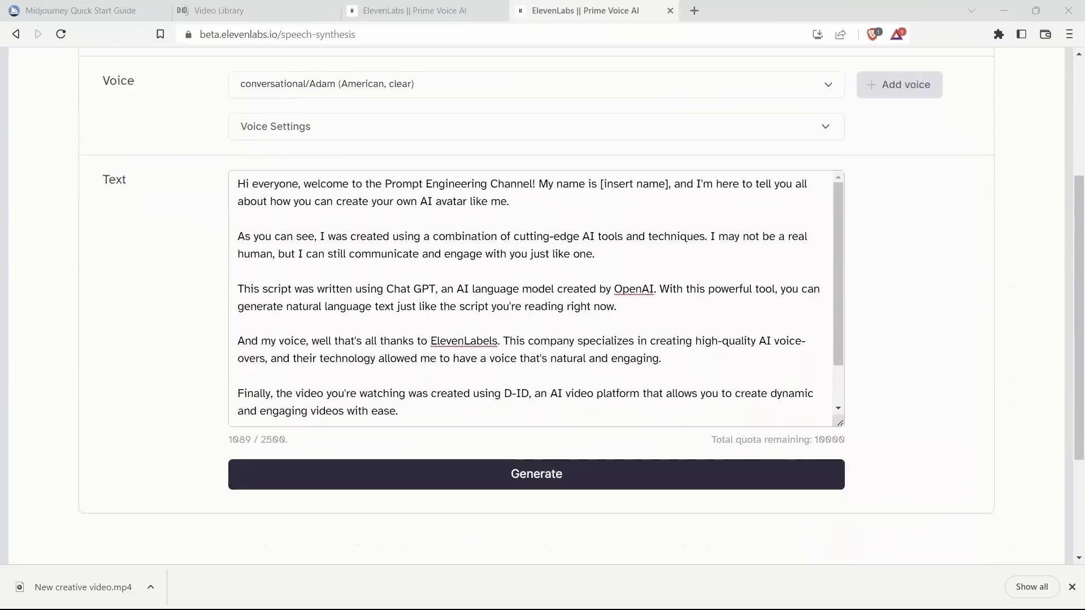
{"action": "scroll", "coordinate": [537, 305], "scroll_direction": "up", "scroll_amount": 4}
{"action": "scroll", "coordinate": [536, 210], "scroll_direction": "down", "scroll_amount": 2}
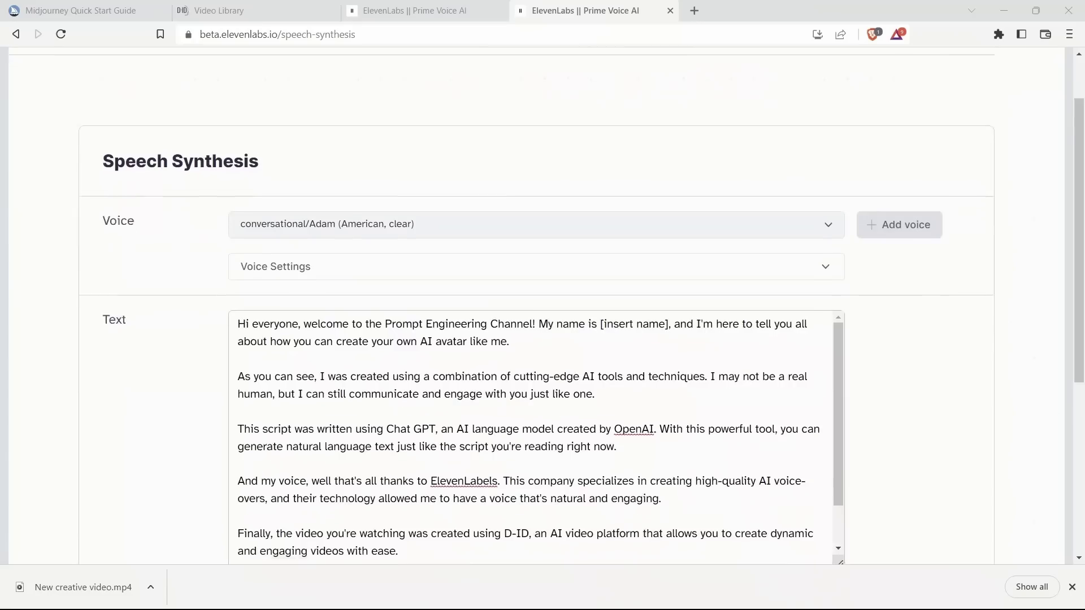
{"action": "left_click", "coordinate": [536, 156]}
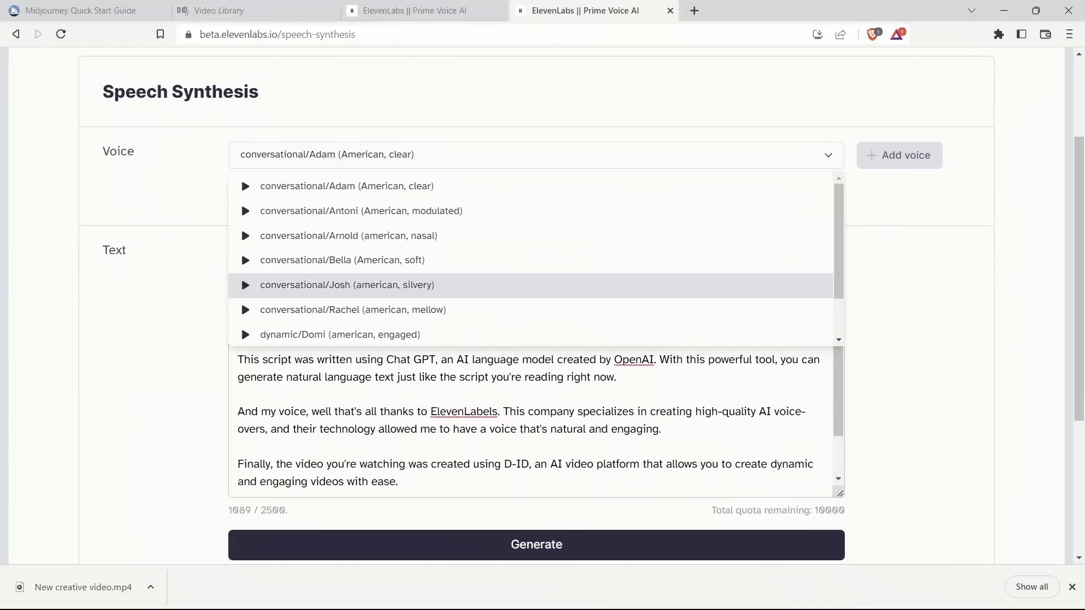
{"action": "left_click", "coordinate": [531, 310]}
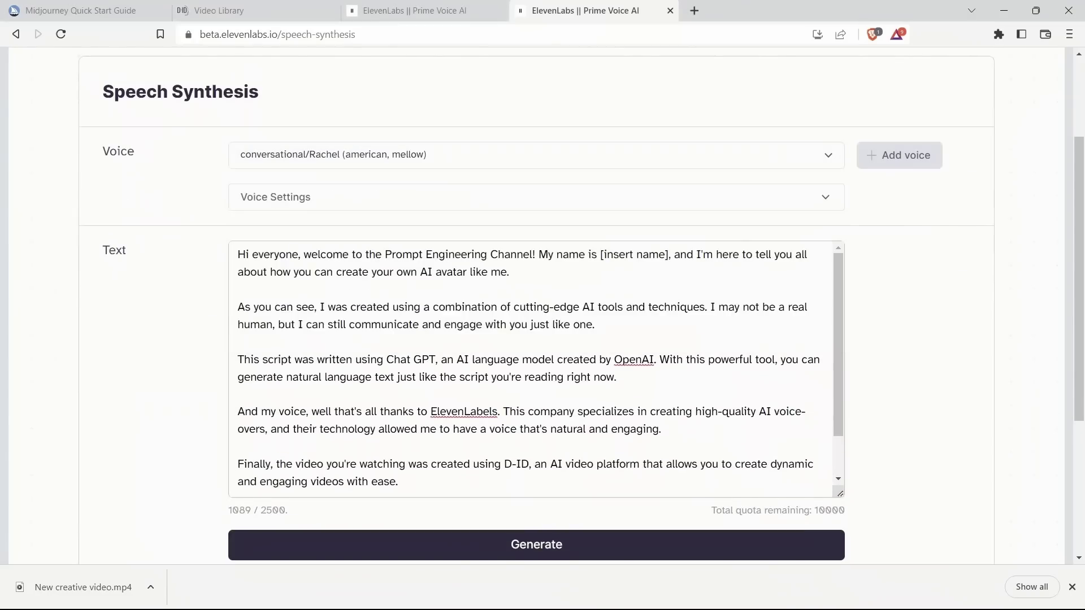
Reset the voice settings to default and generate the voiceover, pausing its playback.
{"action": "scroll", "coordinate": [537, 305], "scroll_direction": "down", "scroll_amount": 2}
{"action": "scroll", "coordinate": [537, 306], "scroll_direction": "up", "scroll_amount": 1}
{"action": "left_click", "coordinate": [537, 126]}
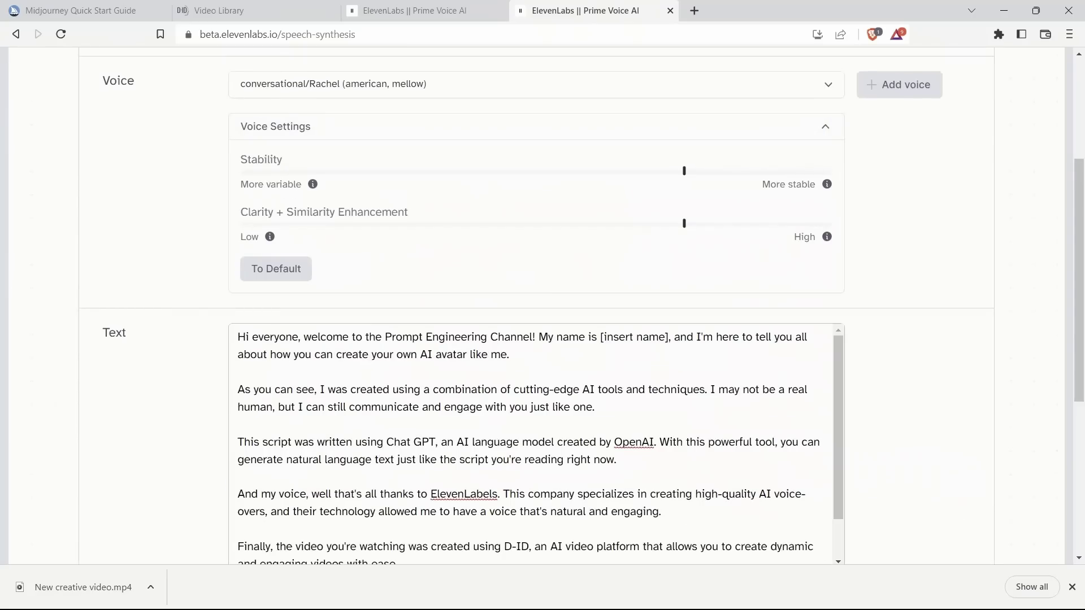
{"action": "left_click", "coordinate": [275, 269]}
{"action": "scroll", "coordinate": [537, 305], "scroll_direction": "down", "scroll_amount": 3}
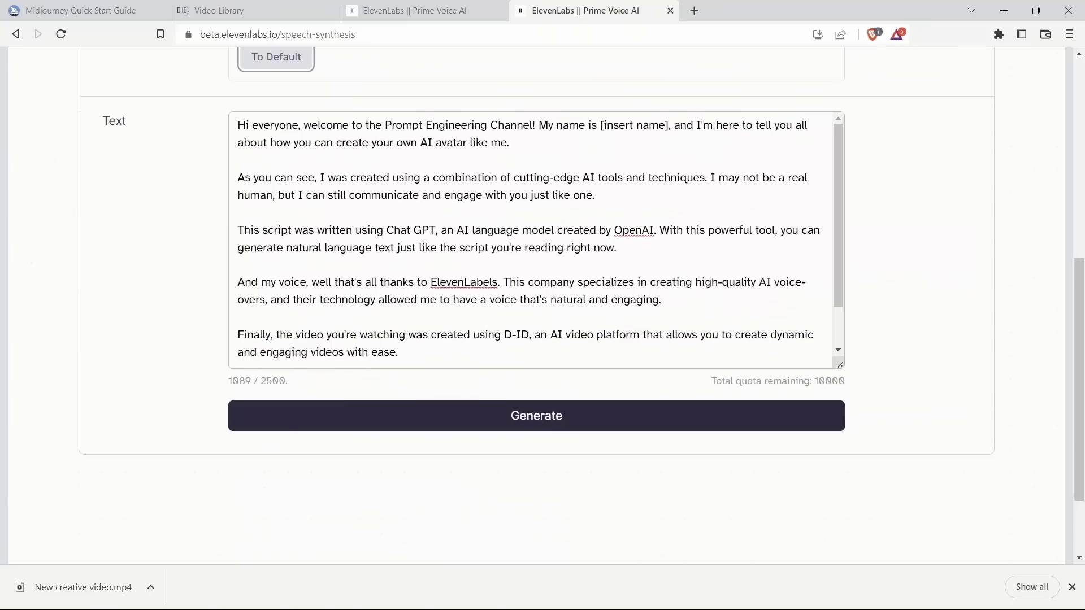
{"action": "left_click", "coordinate": [536, 415]}
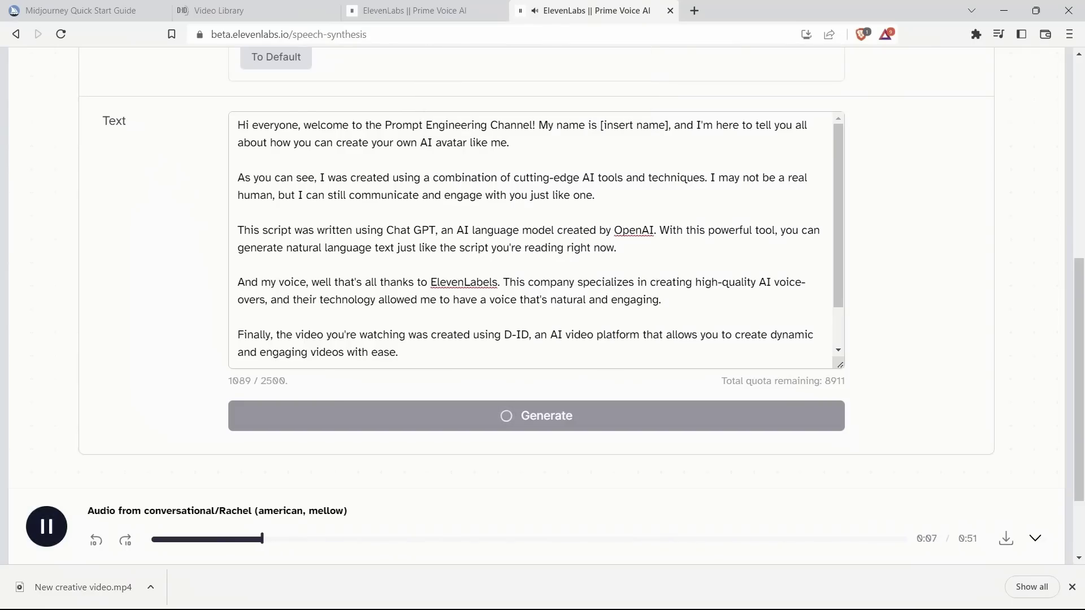
{"action": "left_click", "coordinate": [46, 527]}
Replace the [insert name] placeholder with Rachel and regenerate the voiceover.
{"action": "left_click", "coordinate": [600, 248]}
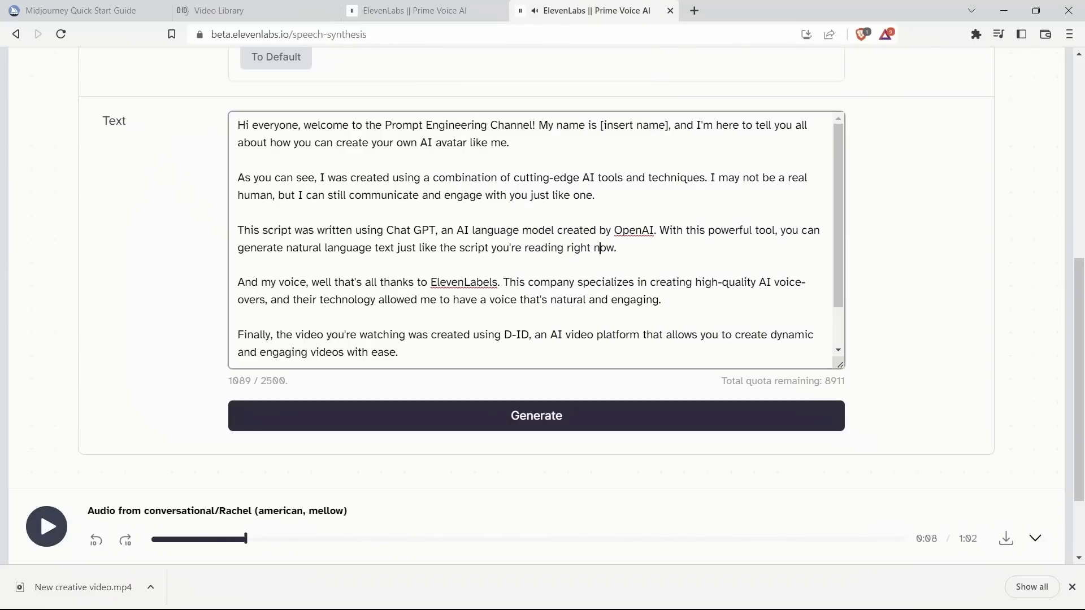
{"action": "left_click", "coordinate": [238, 265]}
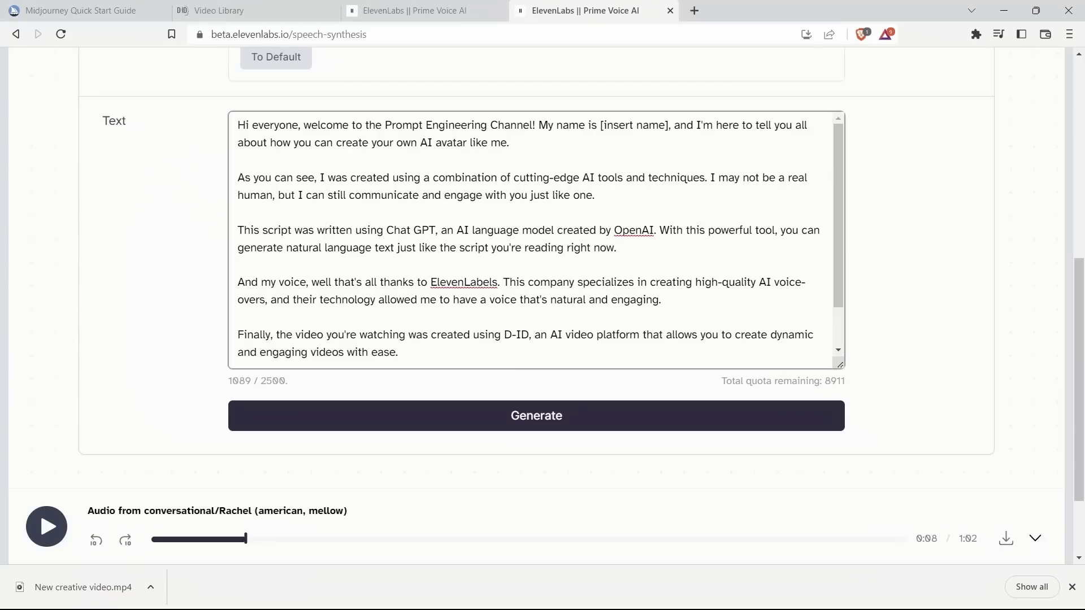
{"action": "left_click_drag", "start_coordinate": [669, 124], "coordinate": [600, 125]}
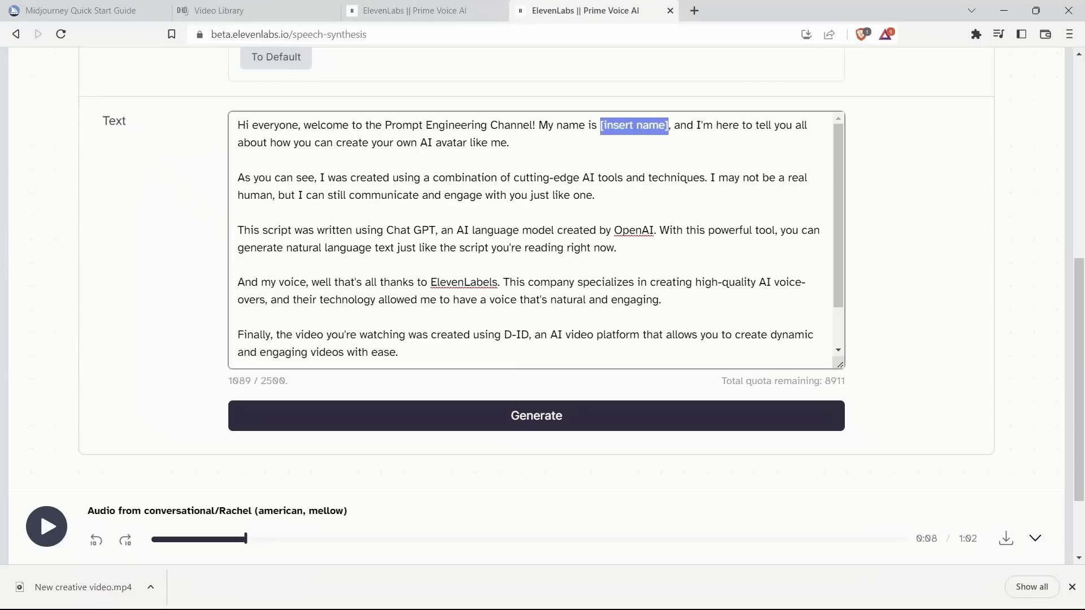
{"action": "type", "text": "Rachel"}
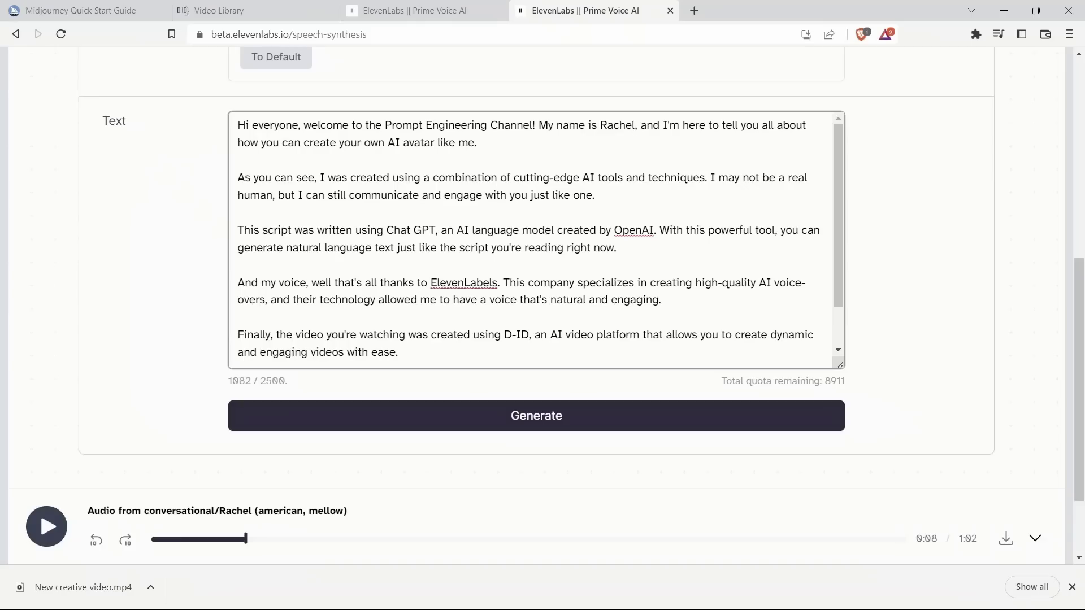
{"action": "left_click", "coordinate": [537, 416]}
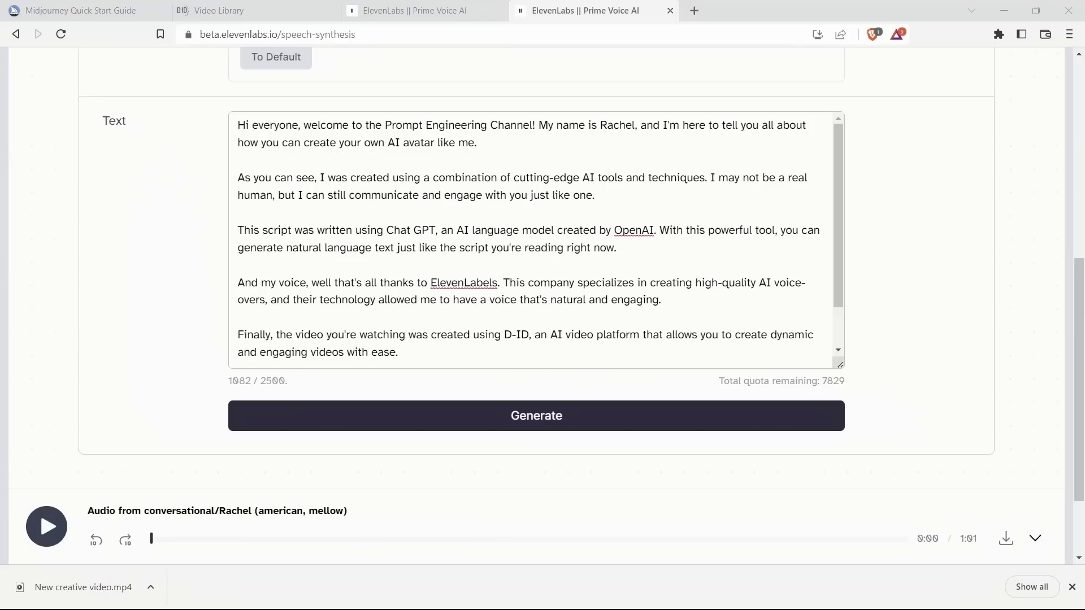
{"action": "scroll", "coordinate": [536, 240], "scroll_direction": "down", "scroll_amount": 1}
Download the voiceover as synthesized_audio.mp3 into the Video Avatar folder.
{"action": "left_click", "coordinate": [1005, 537]}
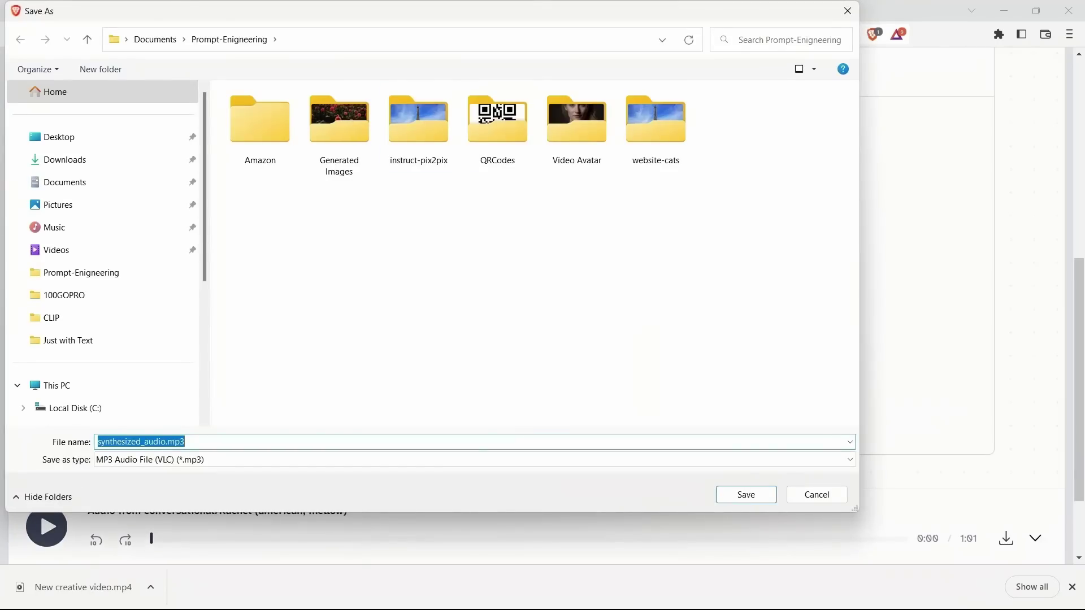
{"action": "double_click", "coordinate": [576, 122]}
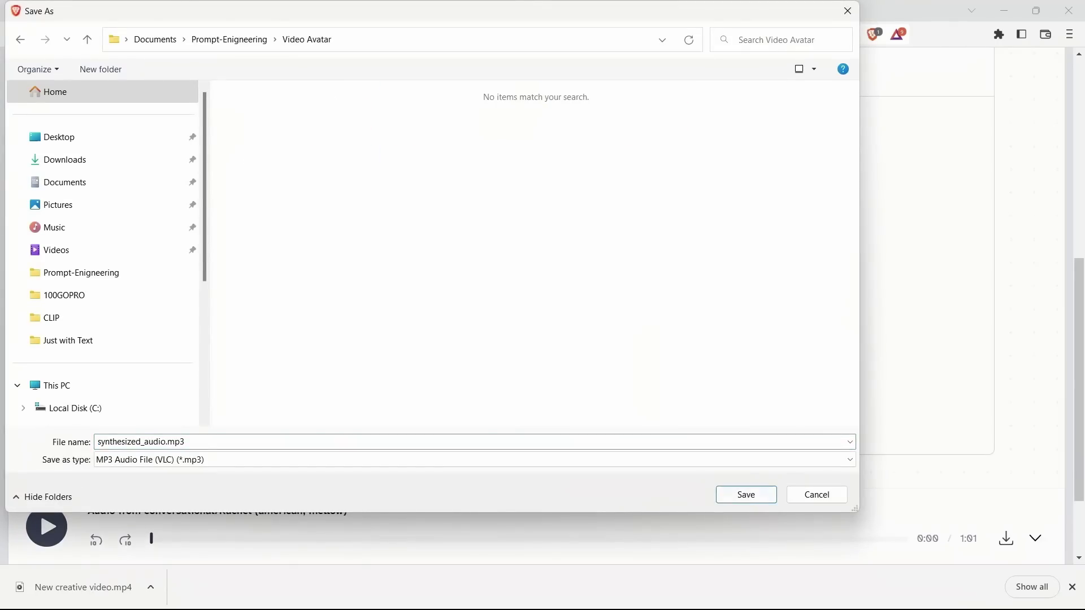
{"action": "left_click", "coordinate": [746, 495]}
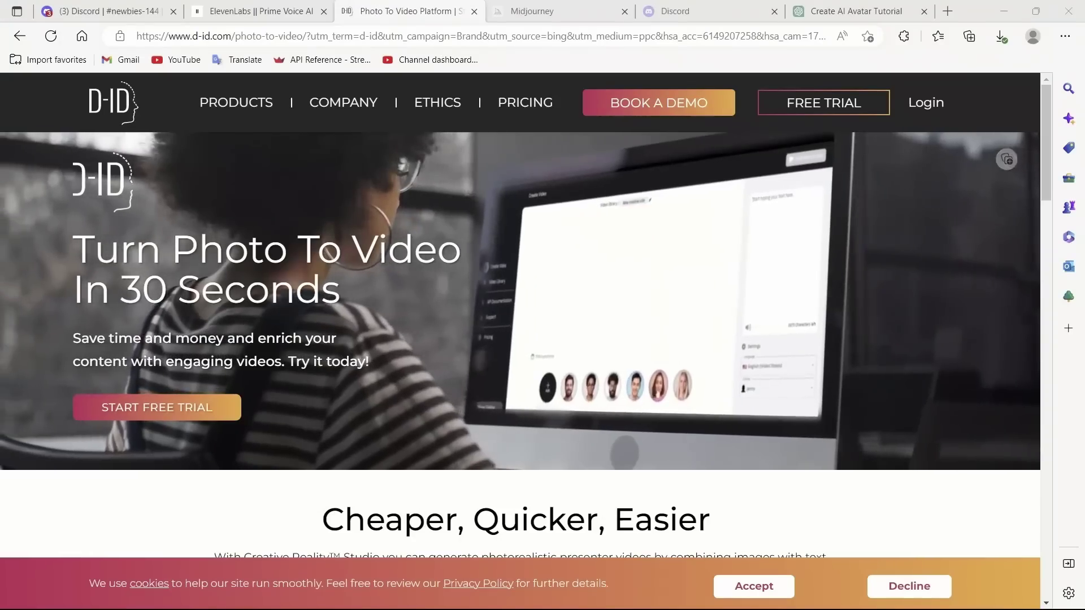
Return to the D-ID Studio free trial and start a new creative video.
{"action": "scroll", "coordinate": [520, 317], "scroll_direction": "down", "scroll_amount": 1}
{"action": "scroll", "coordinate": [519, 317], "scroll_direction": "up", "scroll_amount": 2}
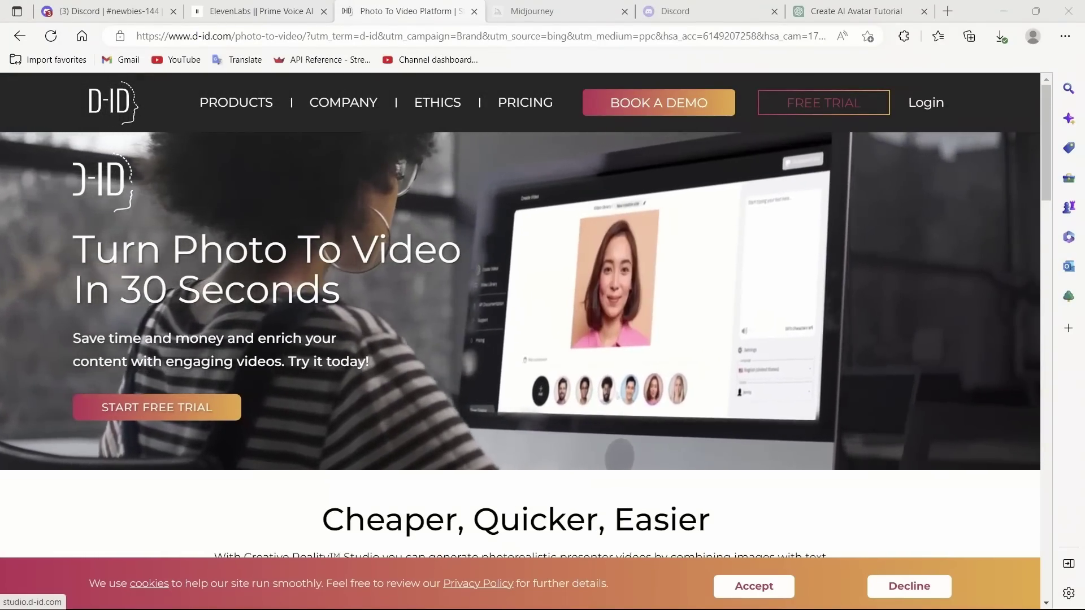
{"action": "left_click", "coordinate": [823, 102]}
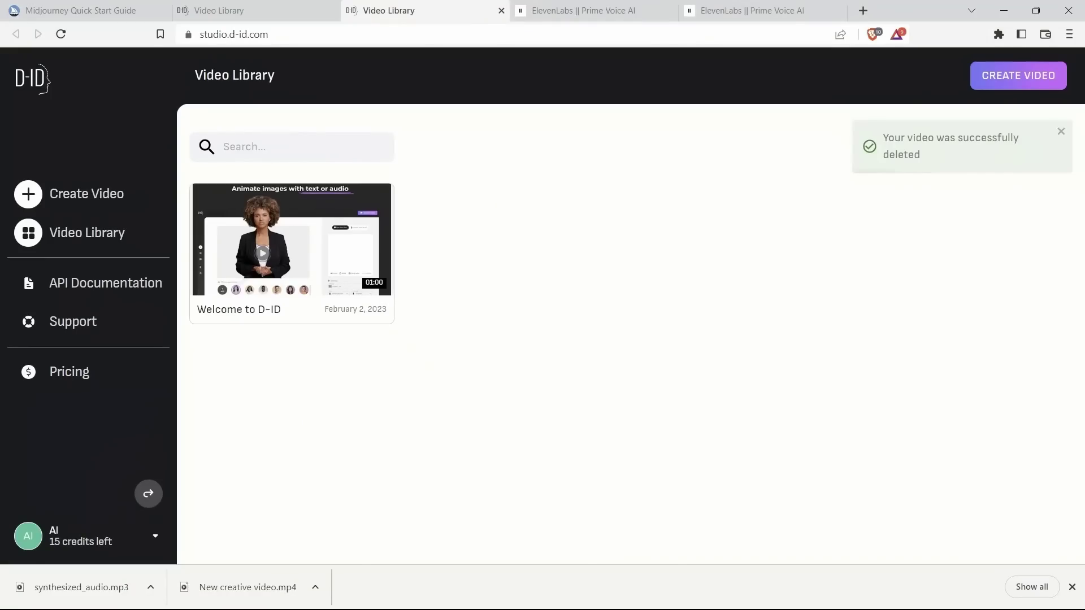
{"action": "left_click", "coordinate": [86, 193]}
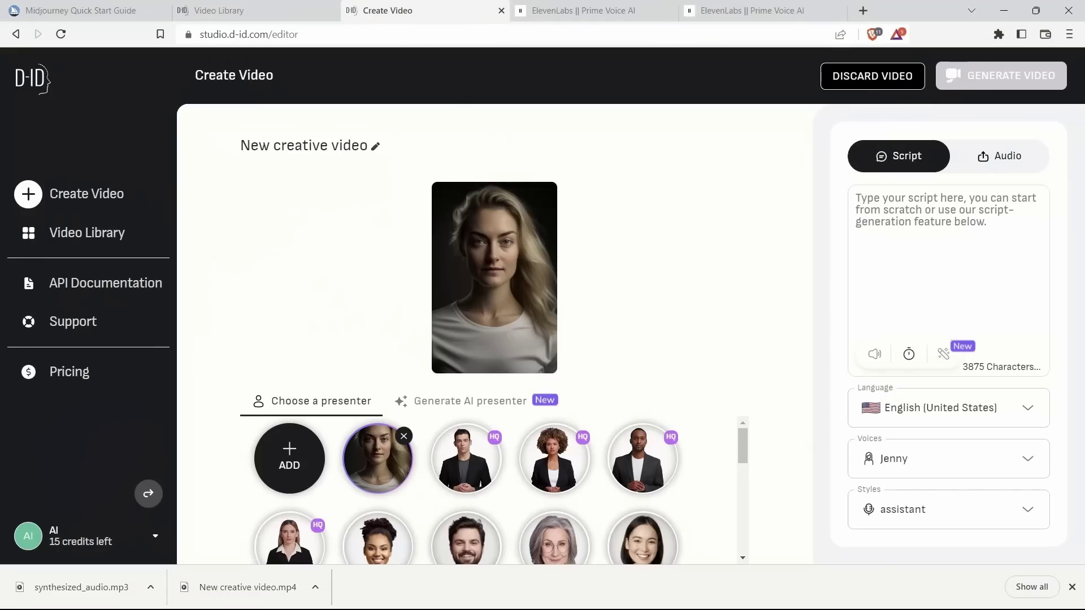
Upload the jnfr_A_medium_shot portrait from the Video Avatar folder as the presenter.
{"action": "left_click", "coordinate": [289, 458]}
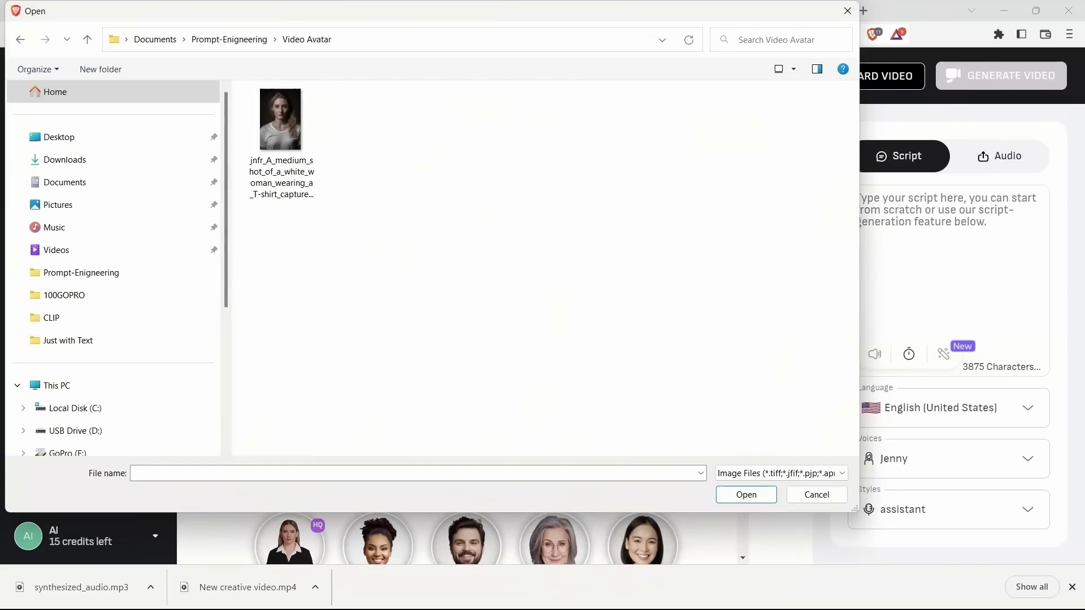
{"action": "double_click", "coordinate": [281, 120]}
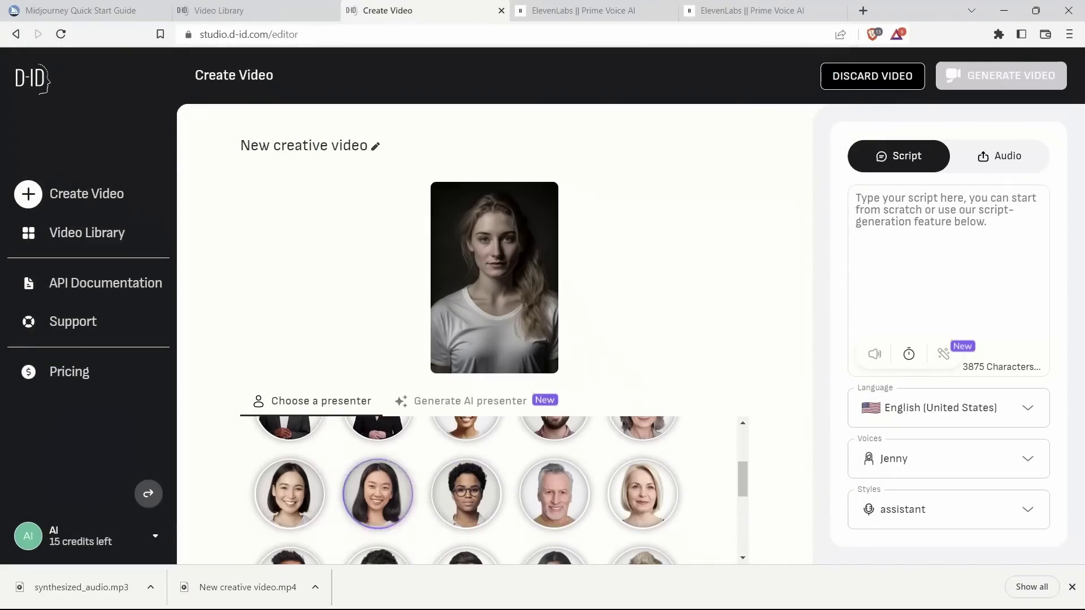
{"action": "scroll", "coordinate": [466, 485], "scroll_direction": "up", "scroll_amount": 3}
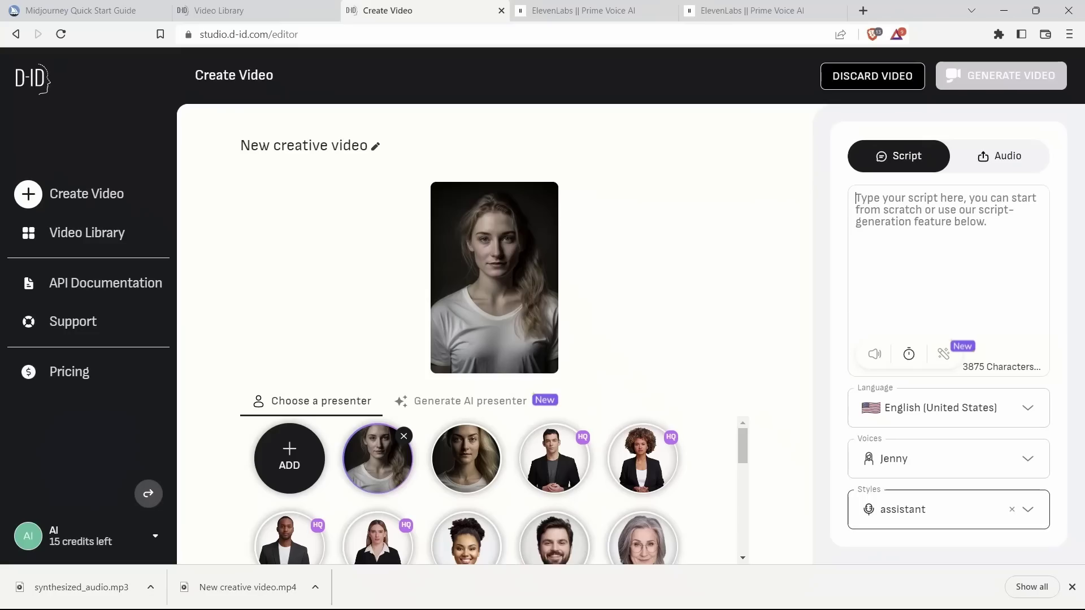
{"action": "left_click", "coordinate": [937, 509]}
{"action": "scroll", "coordinate": [937, 390], "scroll_direction": "down", "scroll_amount": 3}
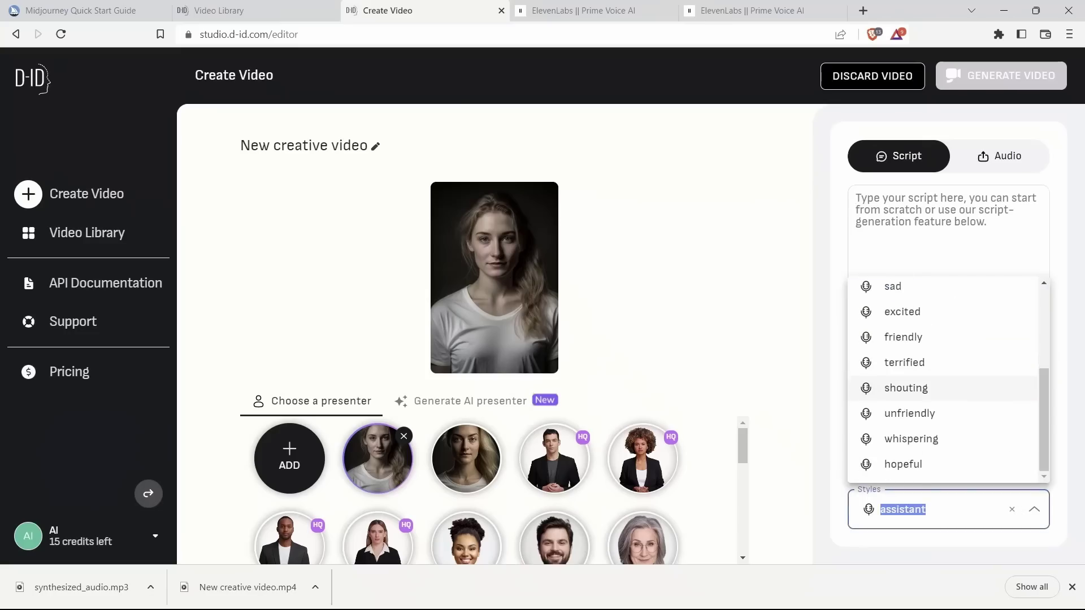
{"action": "scroll", "coordinate": [938, 356], "scroll_direction": "up", "scroll_amount": 3}
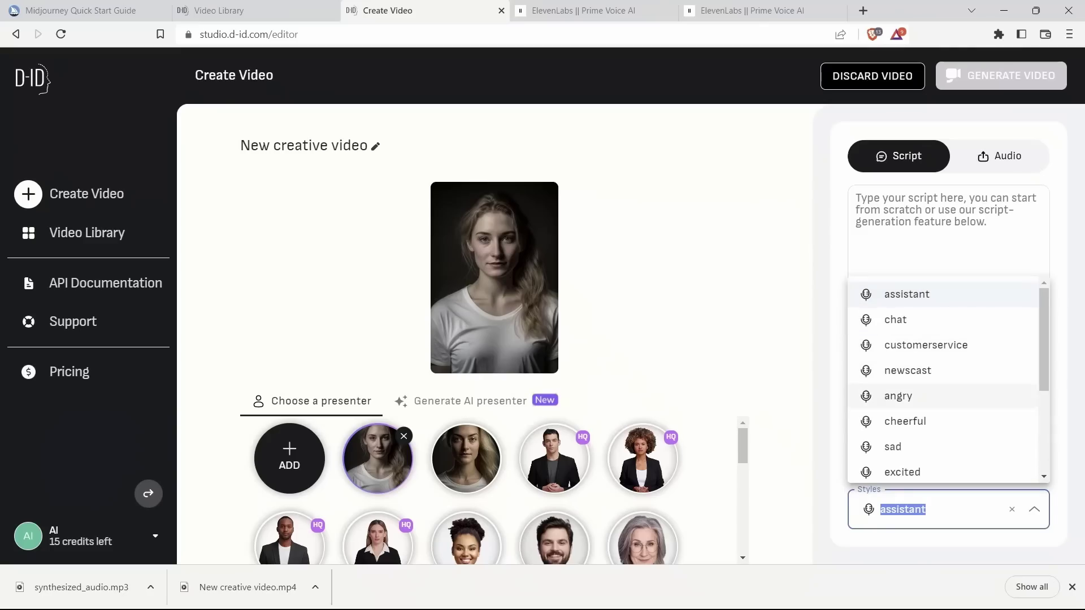
{"action": "scroll", "coordinate": [943, 379], "scroll_direction": "down", "scroll_amount": 3}
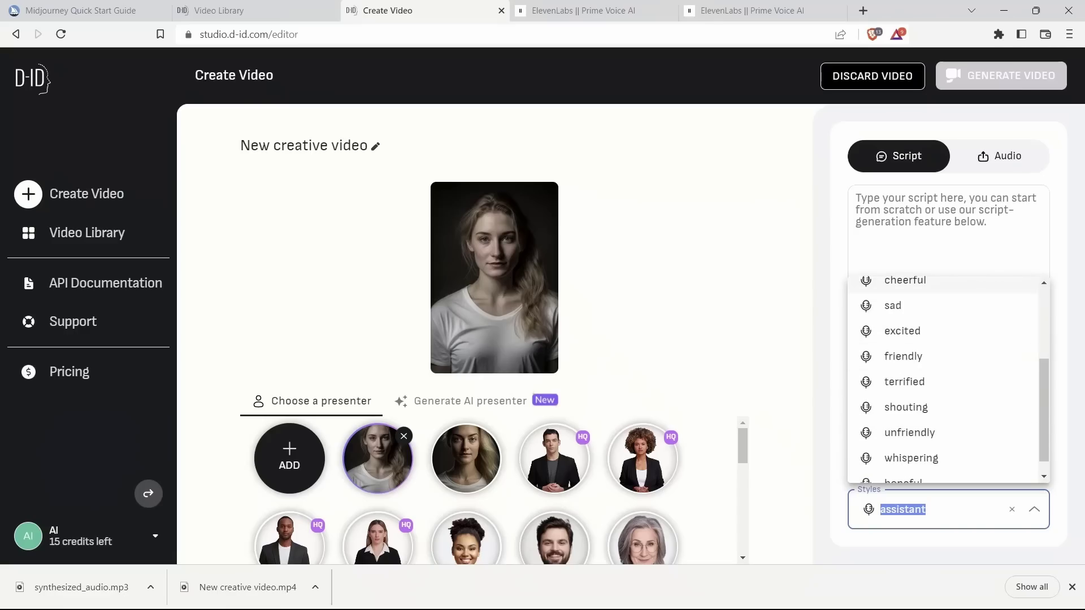
{"action": "left_click", "coordinate": [783, 265]}
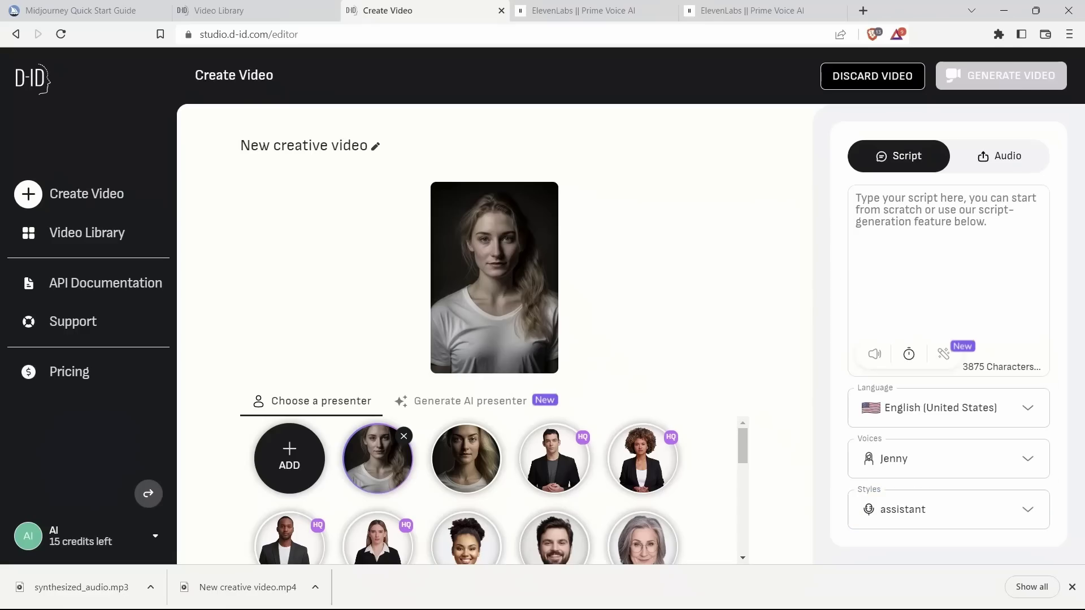
Upload synthesized_audio.mp3 as the voiceover, preview it briefly, and start generating the video.
{"action": "left_click", "coordinate": [999, 156]}
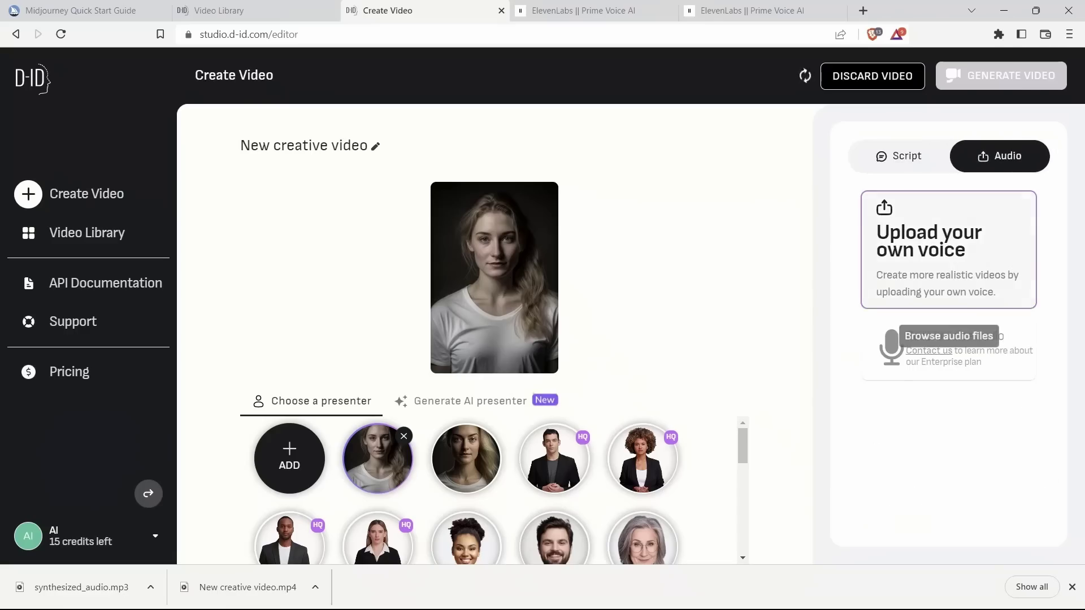
{"action": "left_click", "coordinate": [966, 253]}
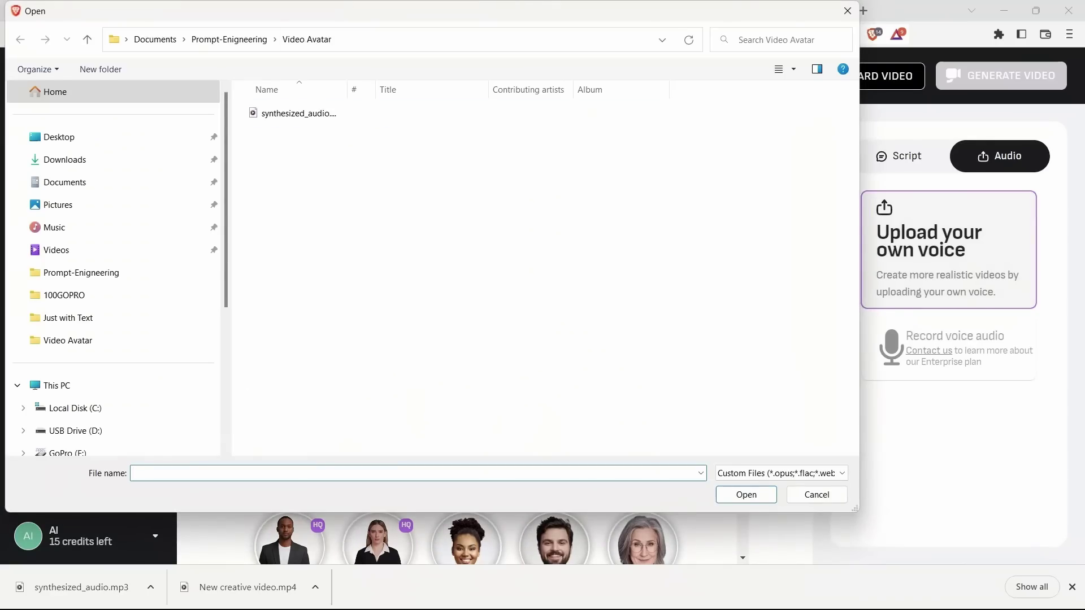
{"action": "double_click", "coordinate": [298, 113]}
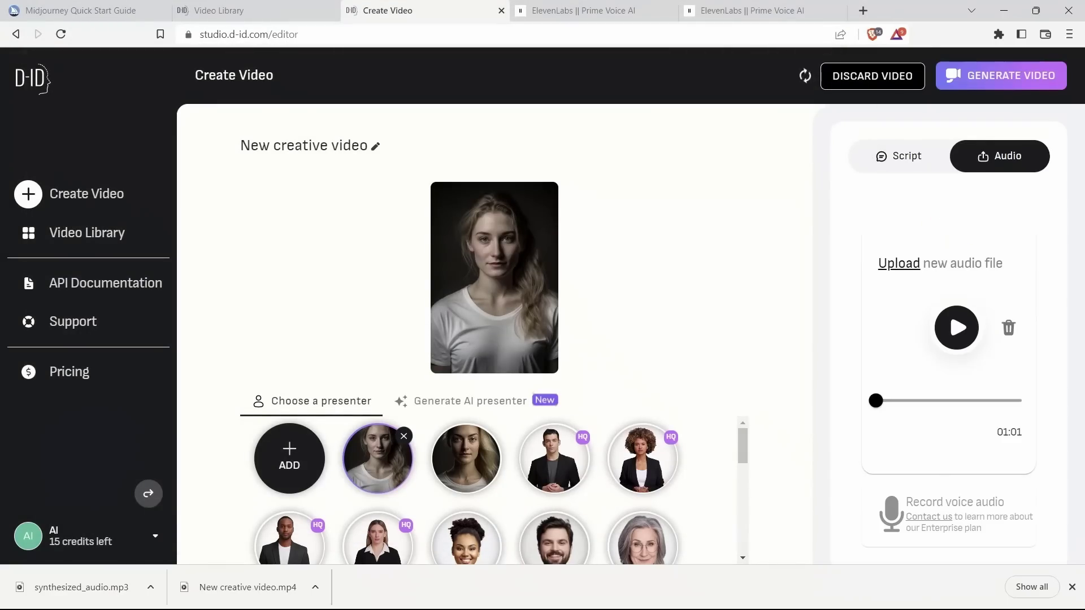
{"action": "left_click", "coordinate": [956, 328]}
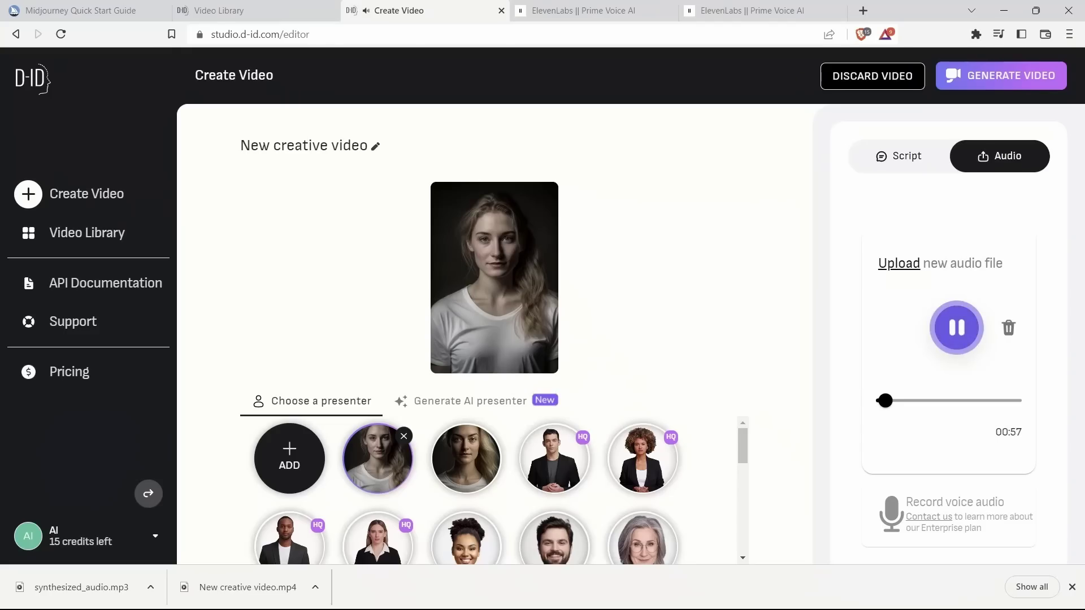
{"action": "key", "text": "space"}
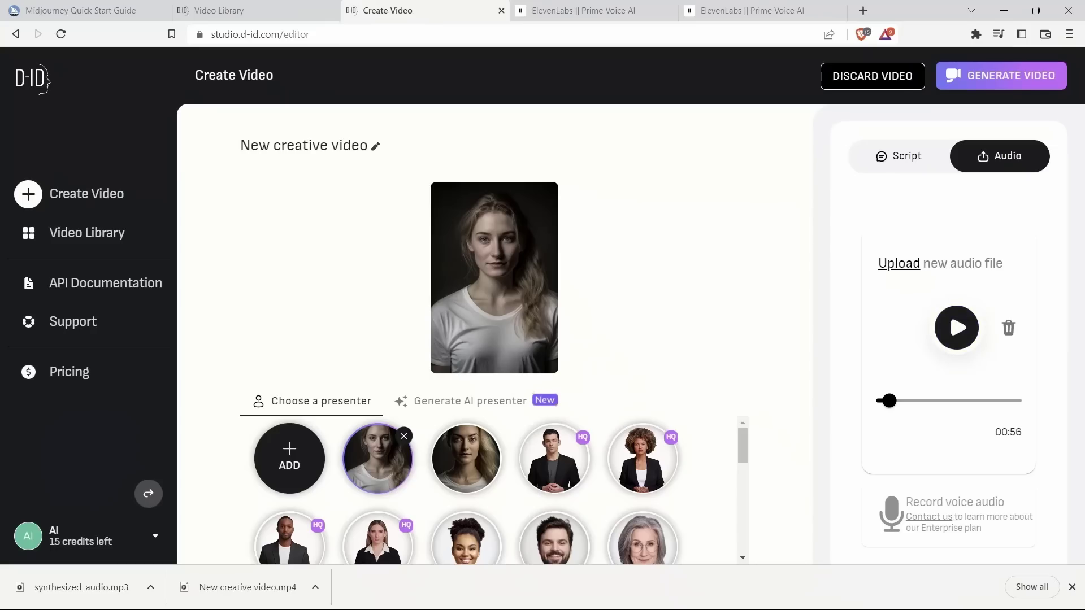
{"action": "left_click", "coordinate": [1001, 75]}
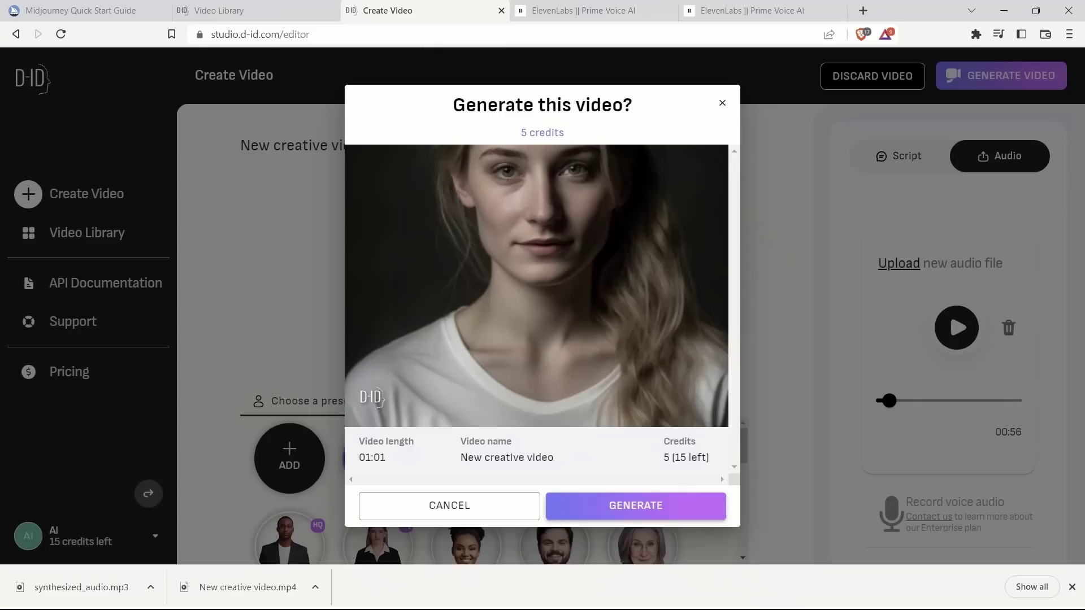
Confirm generating the 01:01 talking video for 5 credits.
{"action": "left_click", "coordinate": [636, 505]}
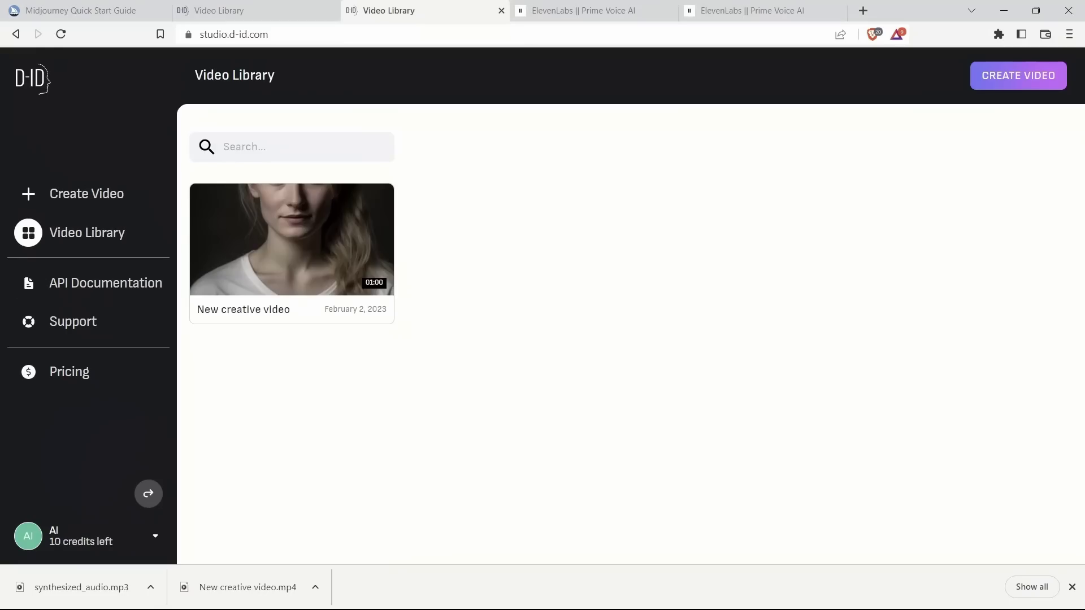
Download New creative video as New creative video.mp4 into Video Avatar, then play the preview muted.
{"action": "left_click", "coordinate": [291, 239]}
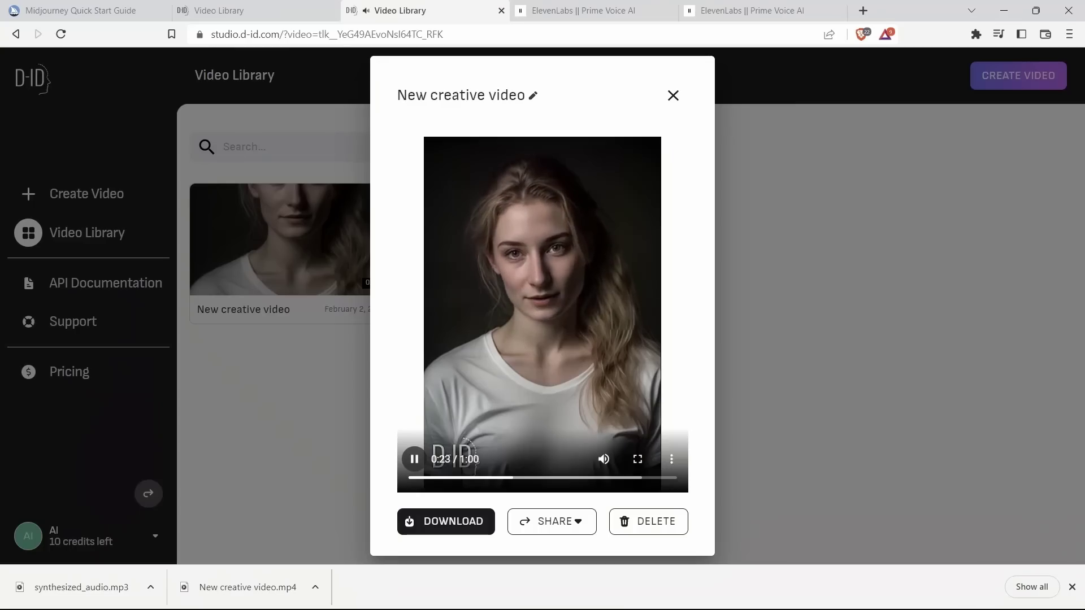
{"action": "left_click", "coordinate": [414, 458]}
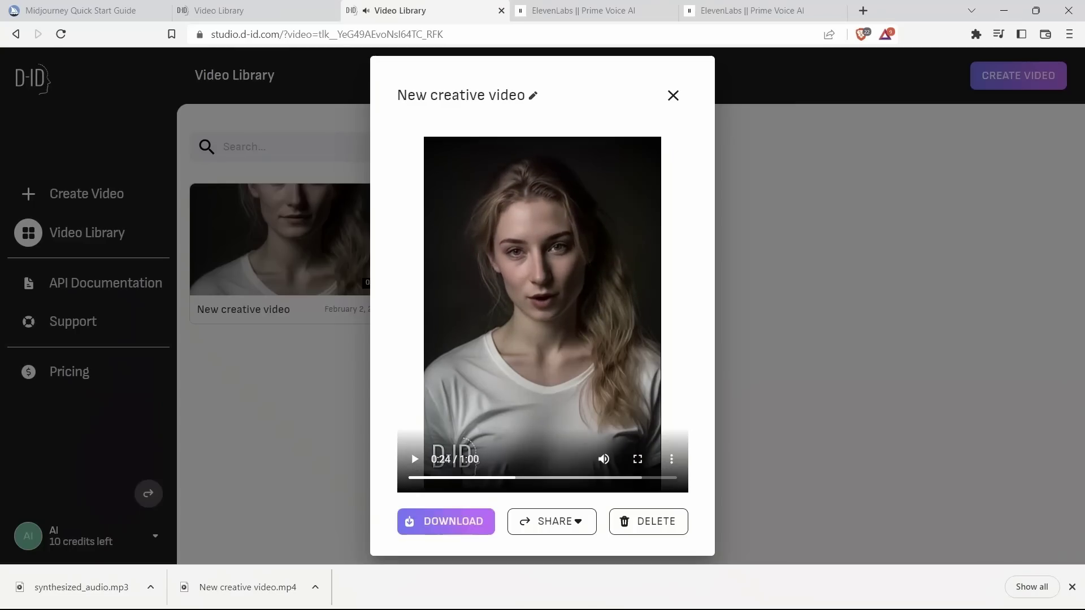
{"action": "left_click", "coordinate": [458, 521]}
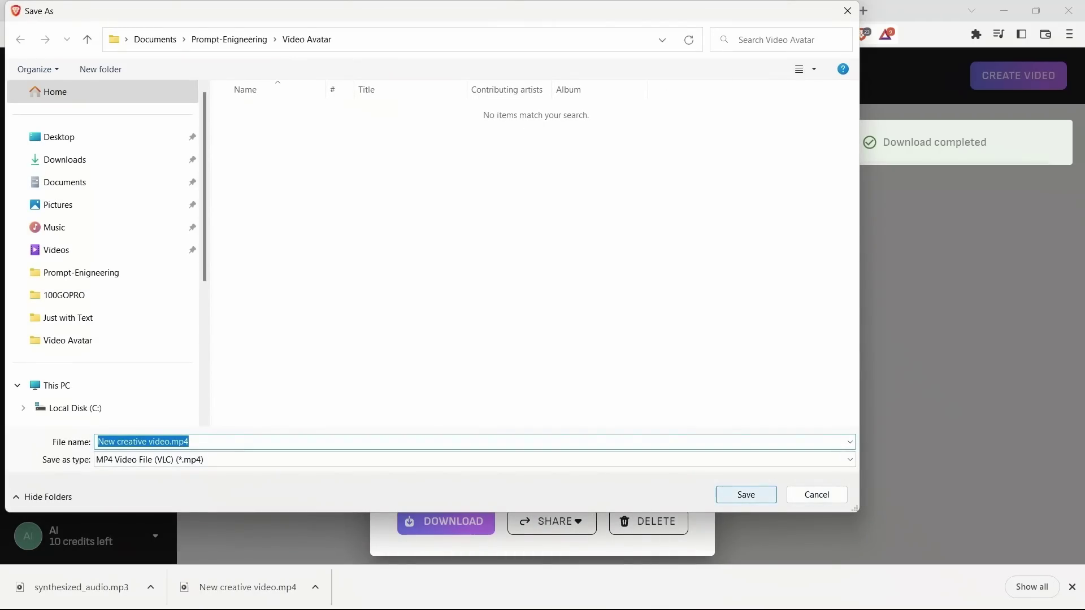
{"action": "key", "text": "Return"}
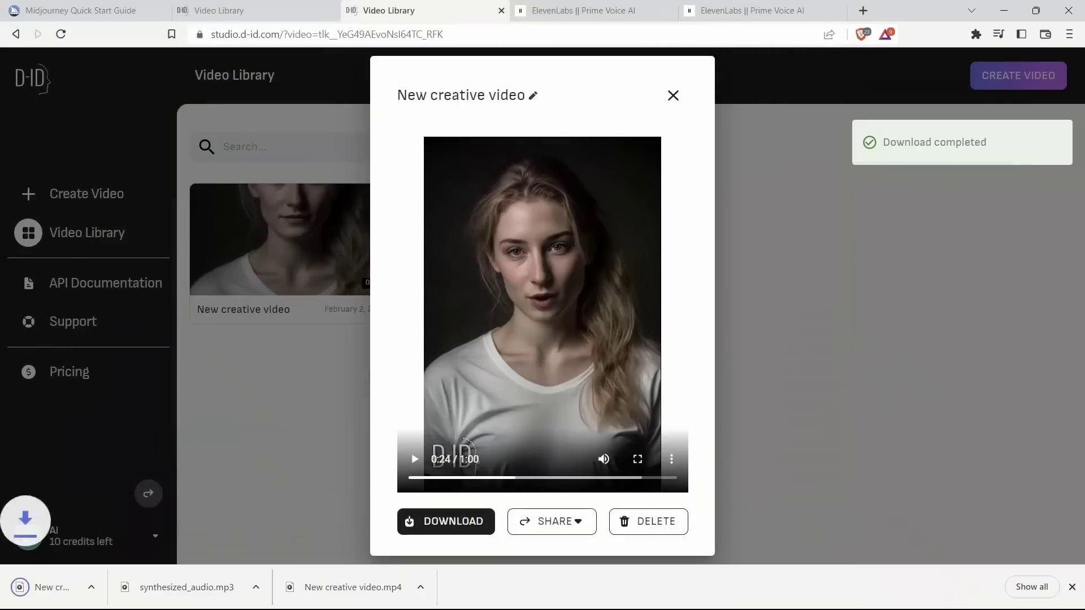
{"action": "left_click", "coordinate": [603, 460]}
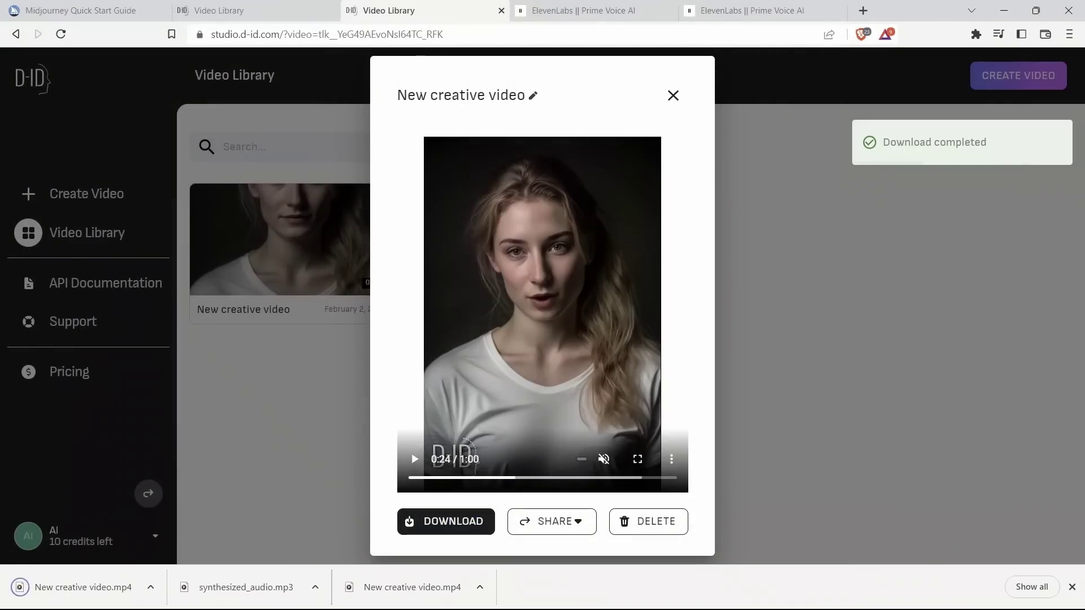
{"action": "left_click", "coordinate": [414, 458]}
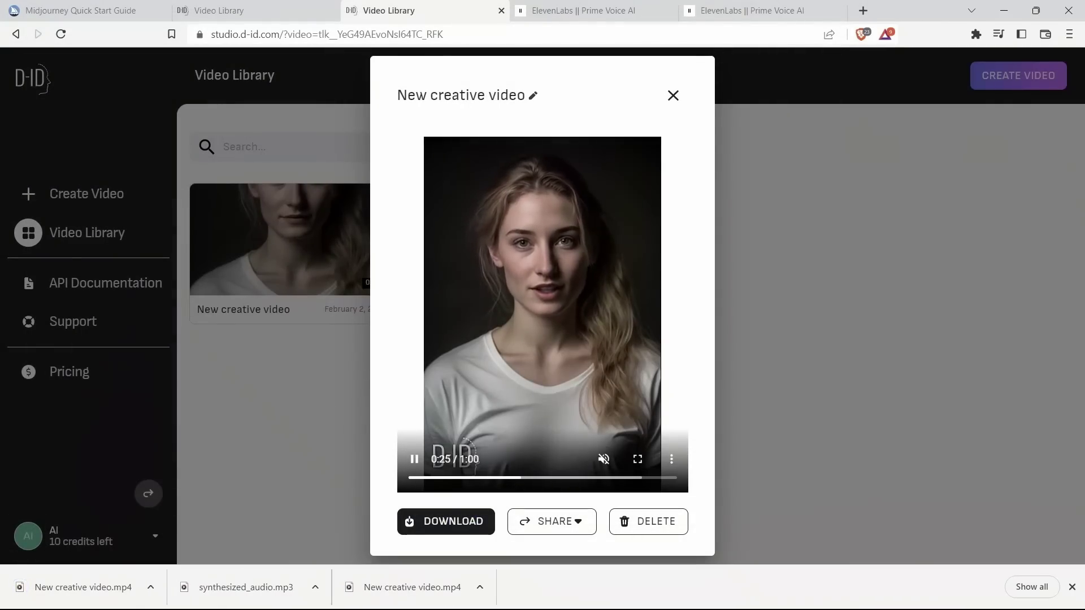